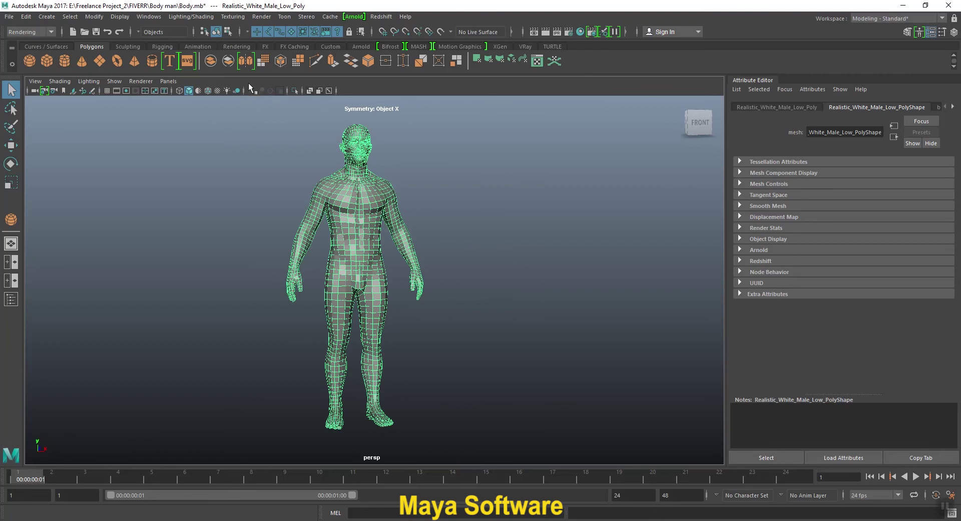
In the Rendering menu set, add a new toon outline (pfxToonShape1) to the body
key("super+plus")
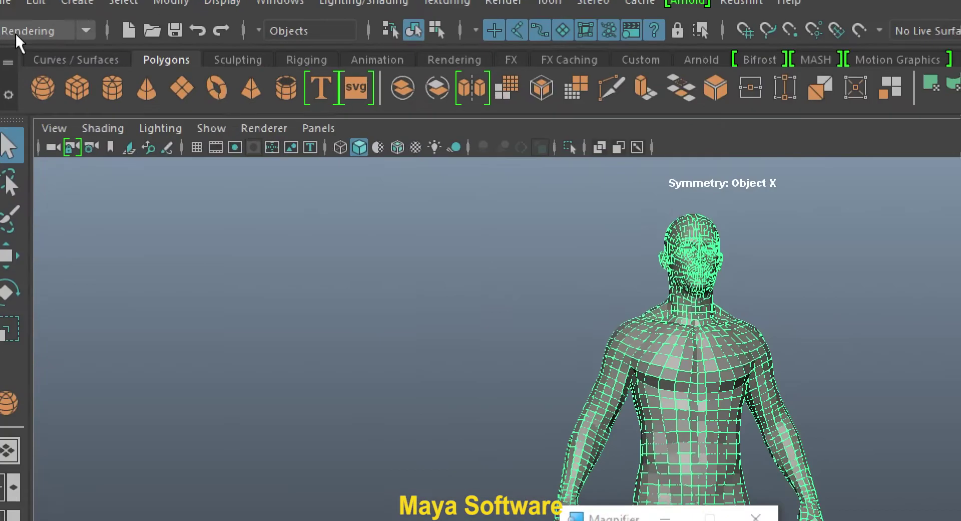
left_click(28, 29)
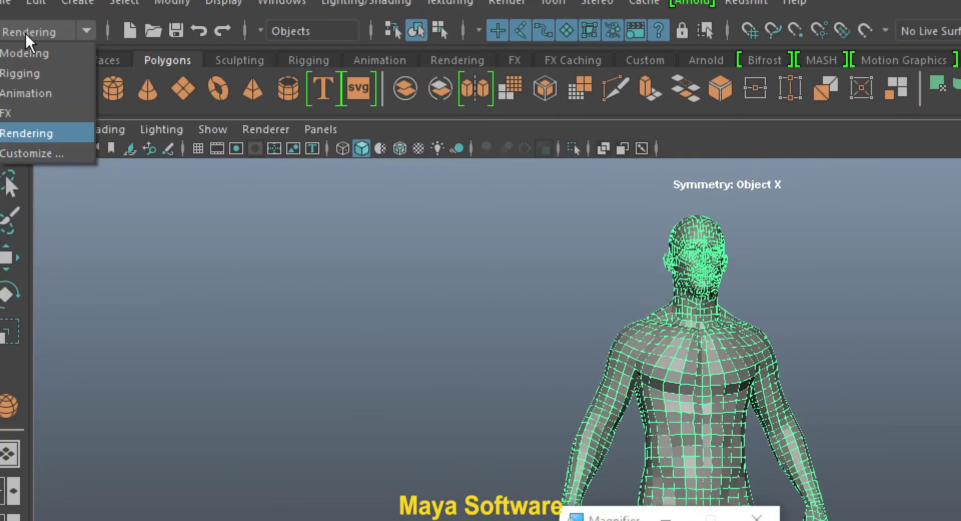
left_click(25, 132)
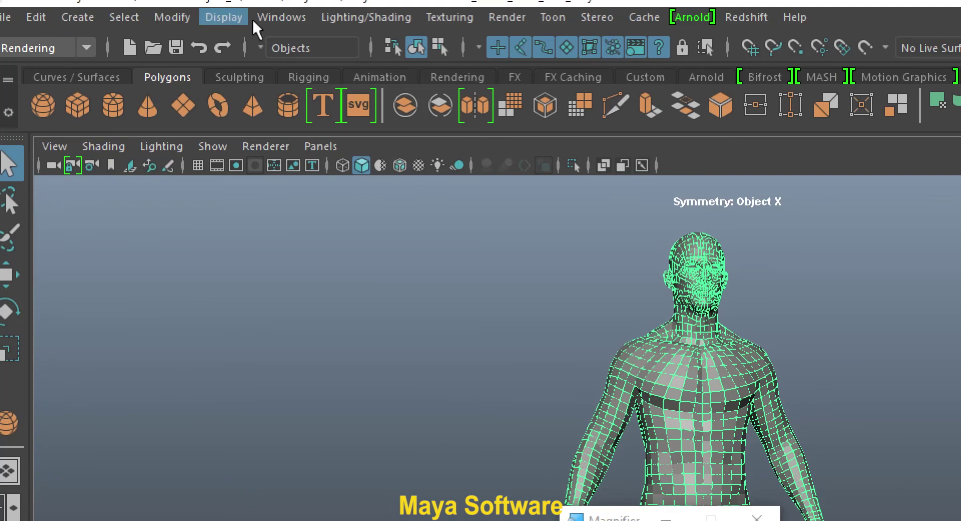
left_click(559, 17)
mouse_move(603, 91)
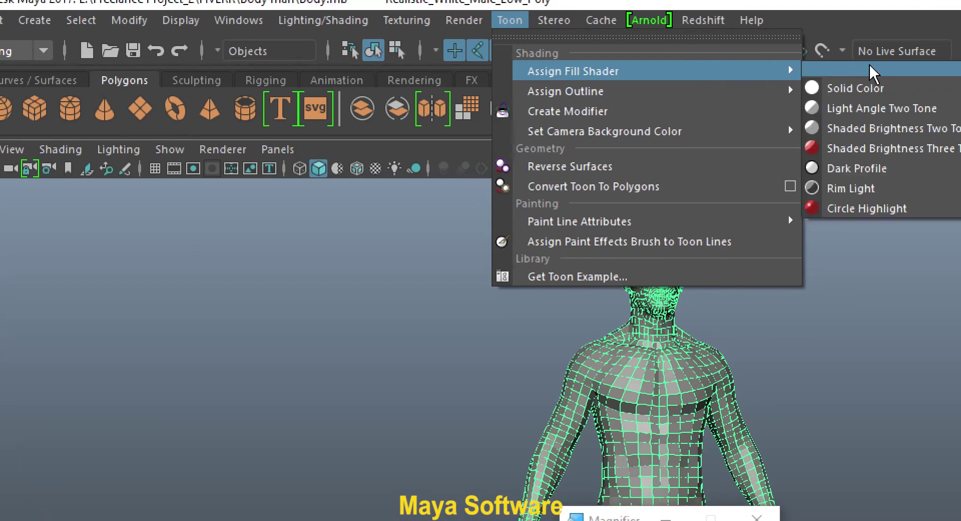
mouse_move(745, 91)
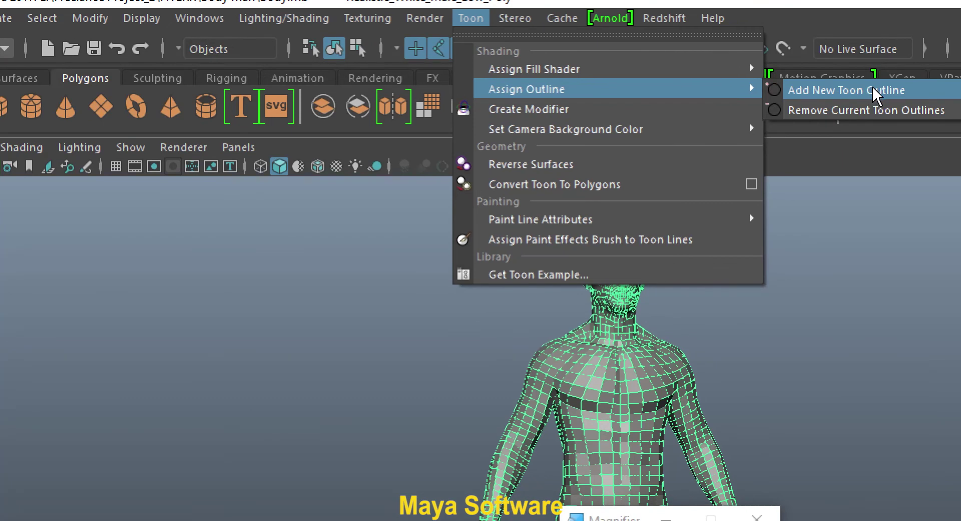
left_click(876, 93)
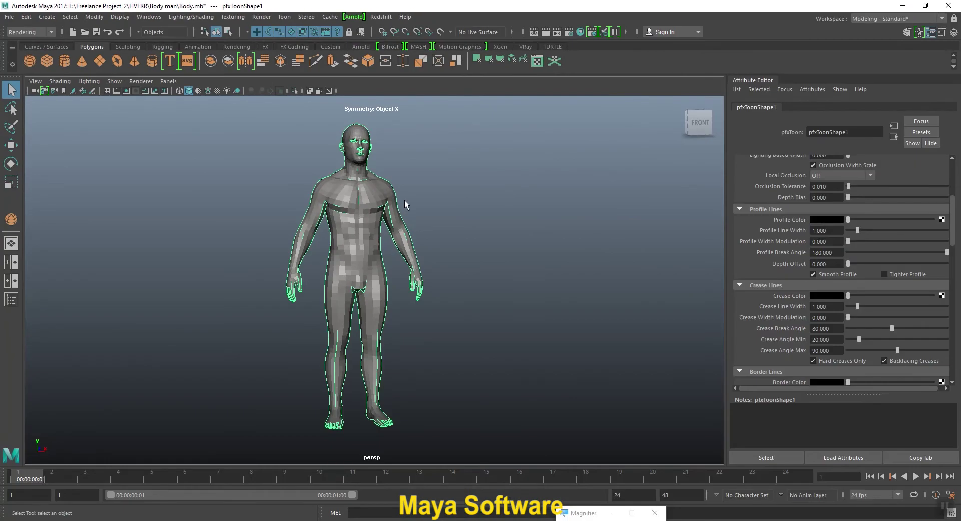
Select the body mesh and bring up pfxToonShape1's Crease Lines and Border Lines attributes
left_click_drag(406, 204, 422, 193, "alt")
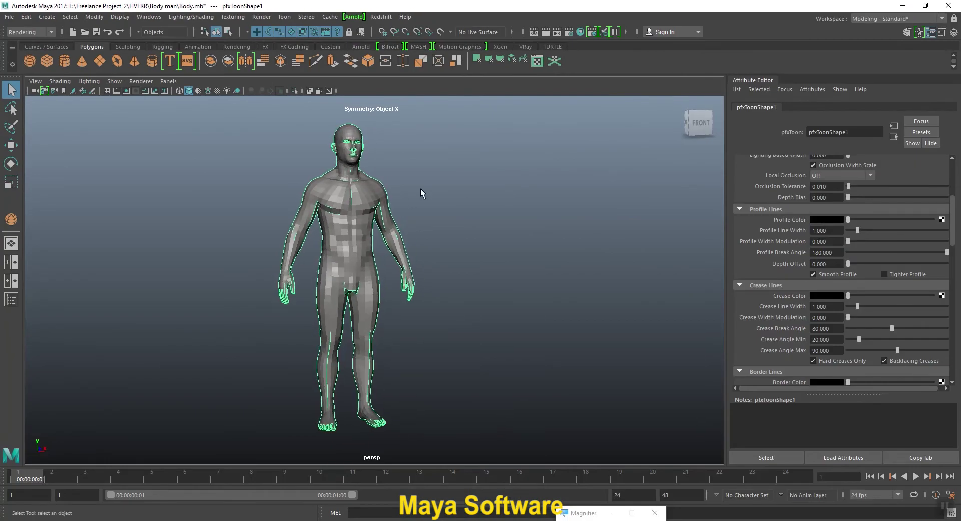
left_click(423, 187)
left_click(360, 200)
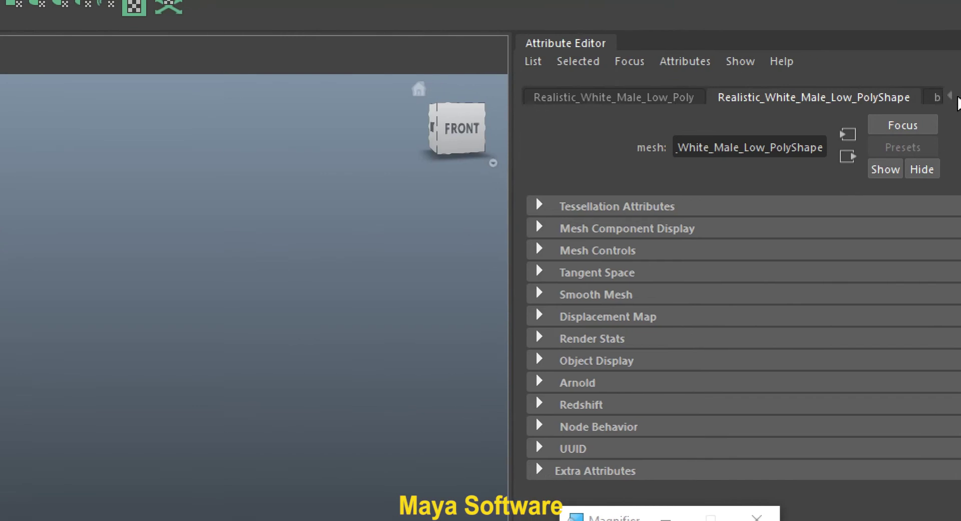
left_click(958, 97)
left_click(958, 97)
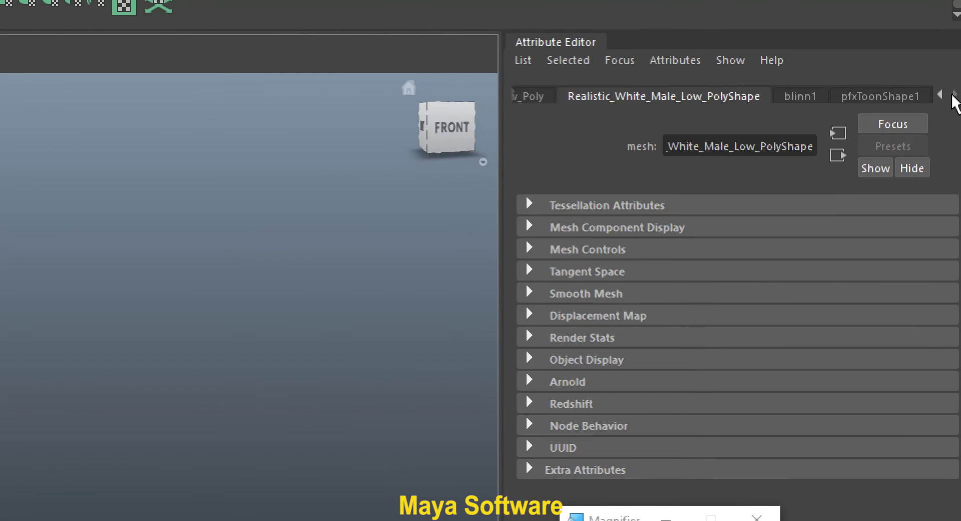
left_click(877, 105)
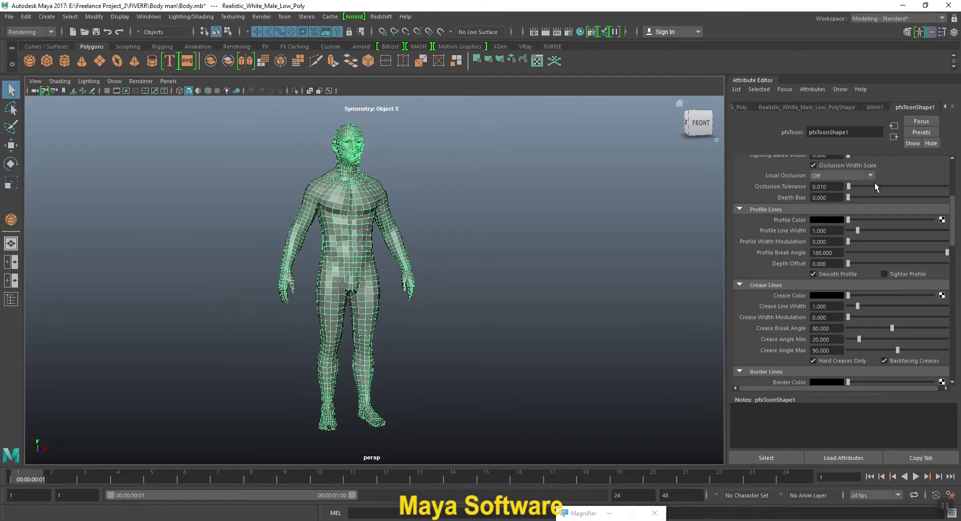
scroll(859, 224, "down", 2)
scroll(859, 223, "up", 5)
scroll(859, 223, "down", 5)
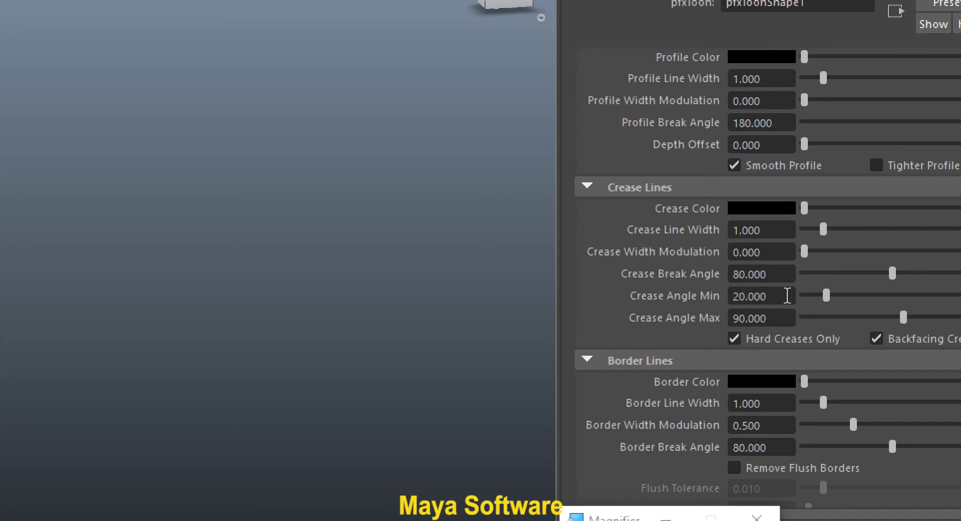
Set Crease Angle Min to 0 and test-render the body to see every edge traced
left_click(776, 296)
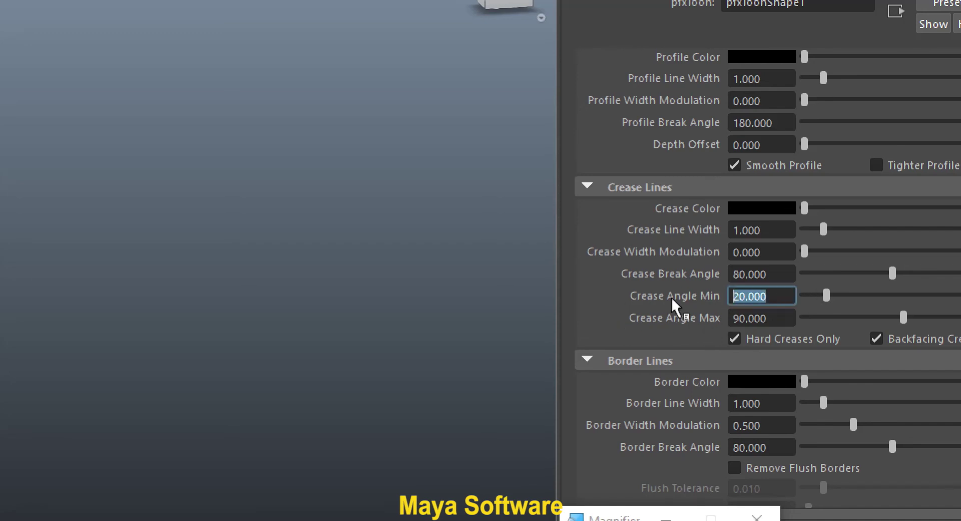
type("0")
key("Tab")
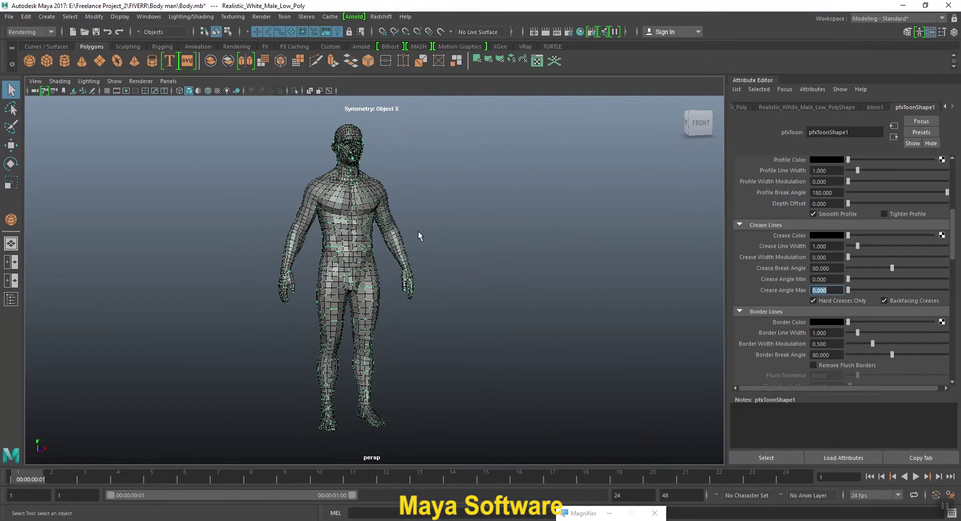
left_click_drag(418, 230, 531, 65, "alt")
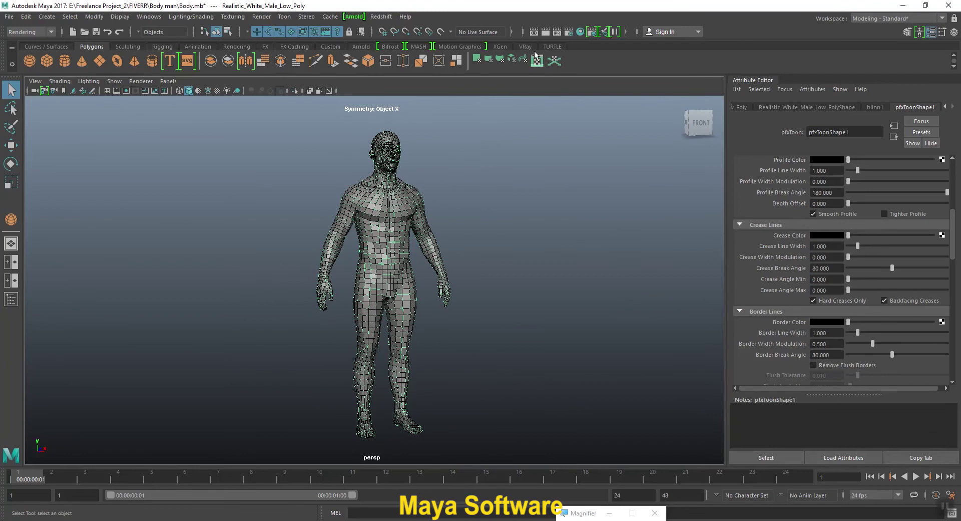
left_click(544, 32)
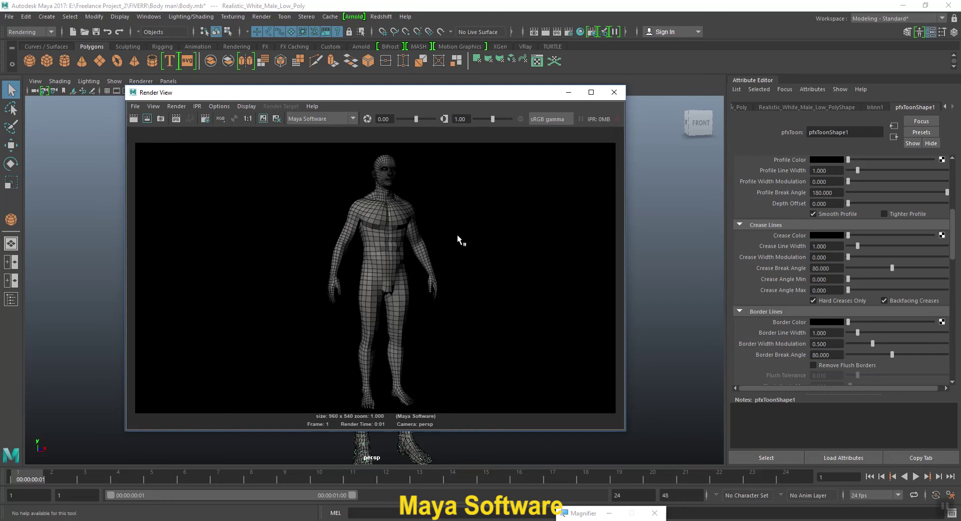
middle_click_drag(441, 269, 435, 271, "alt")
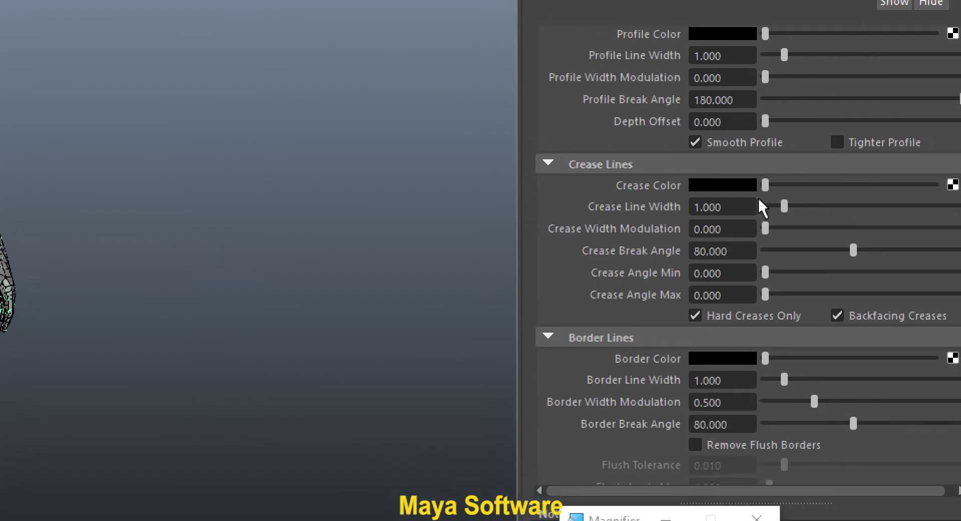
Make the crease colour white and verify the white wireframe in a test render
left_click(766, 185)
left_click_drag(799, 186, 952, 187)
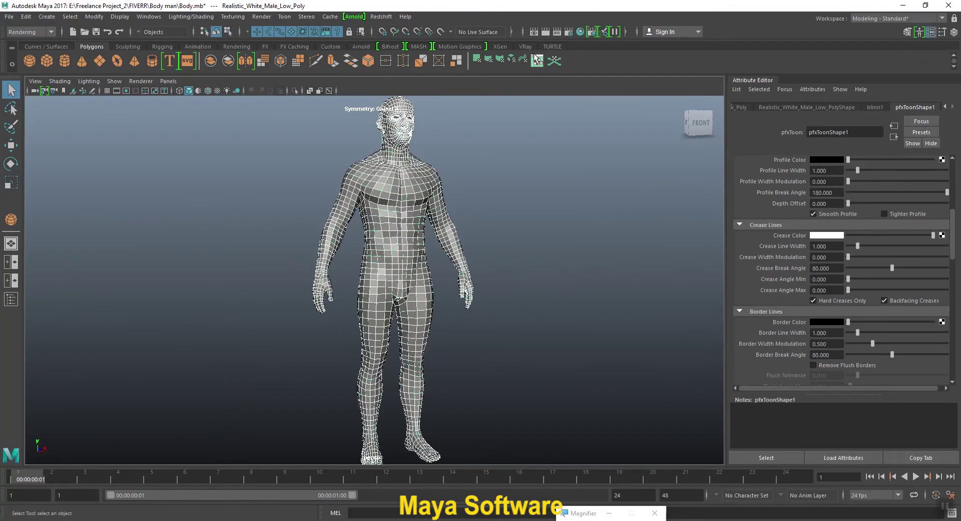
left_click(544, 32)
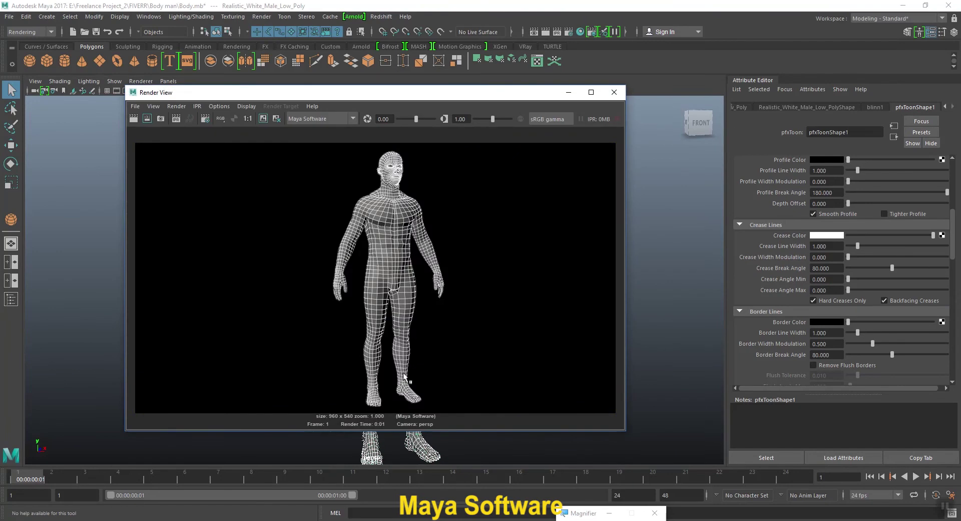
left_click(620, 95)
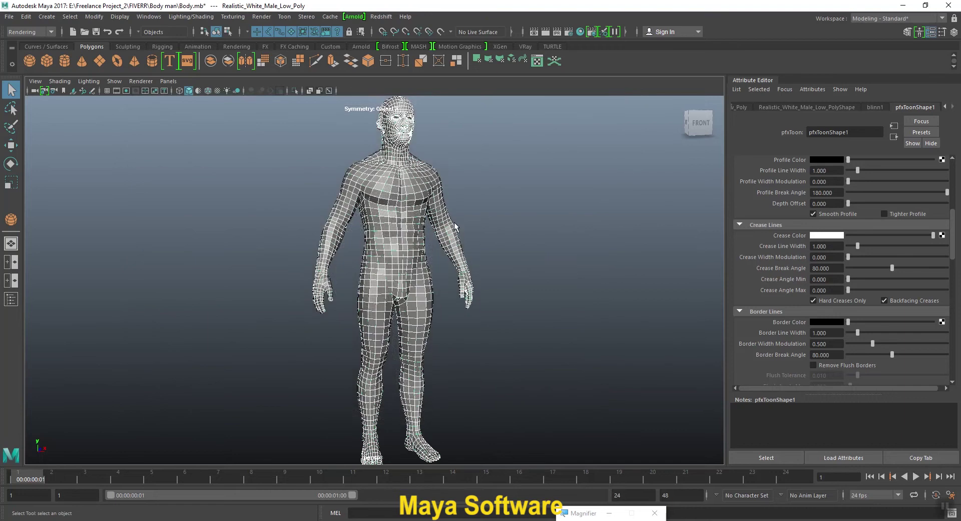
Zoom in on the torso and hips and check a close-up render of the white wireframe
scroll(396, 294, "up", 5)
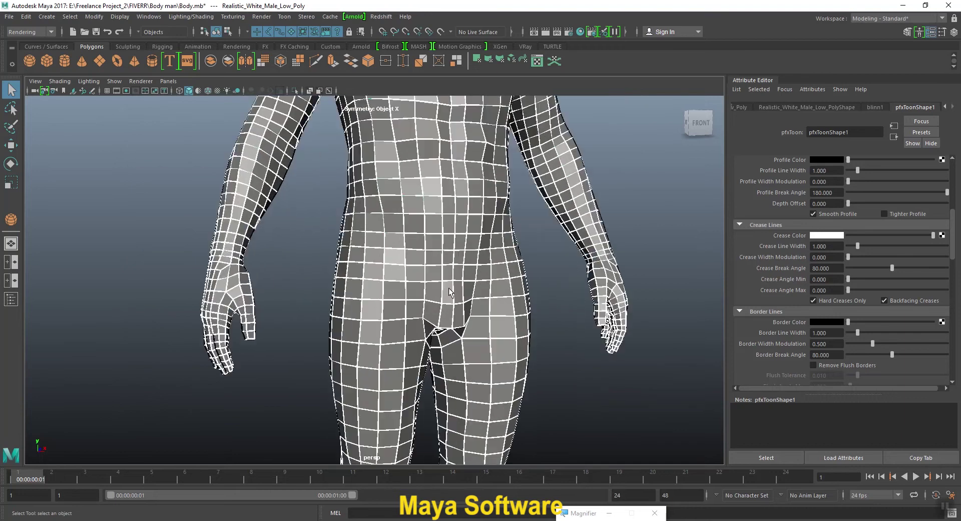
scroll(487, 284, "up", 4)
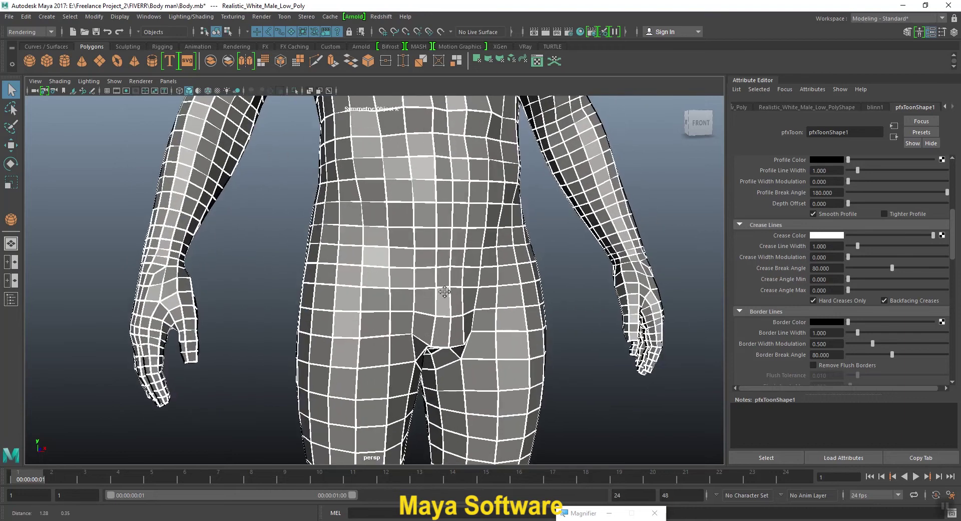
scroll(449, 289, "up", 3)
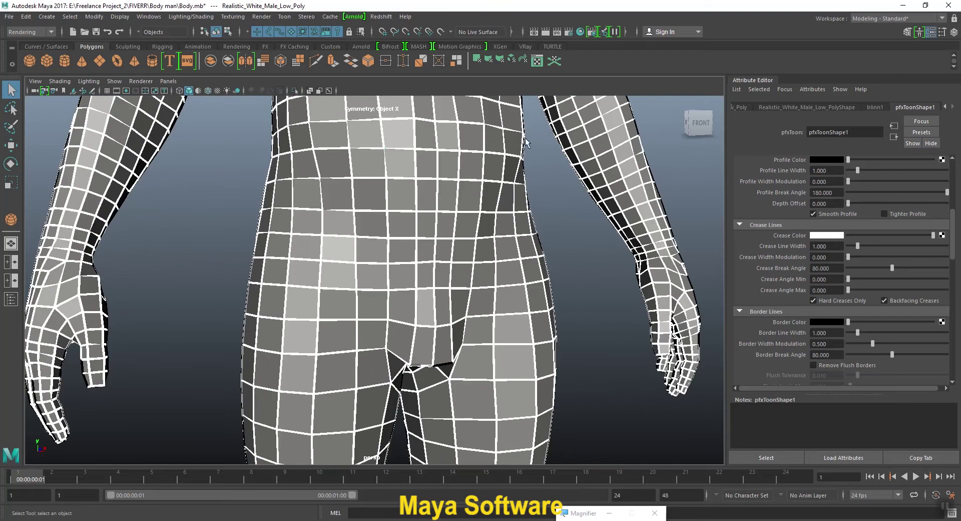
left_click(546, 32)
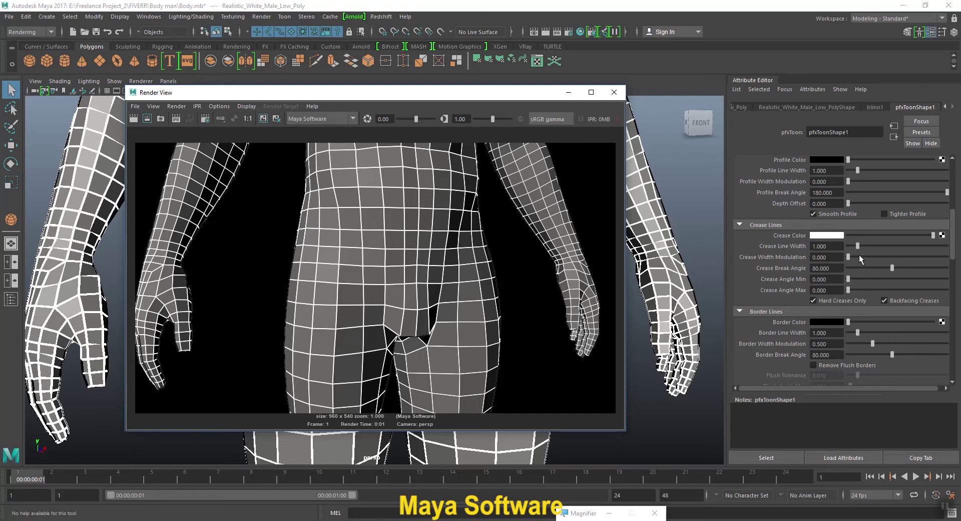
left_click(613, 93)
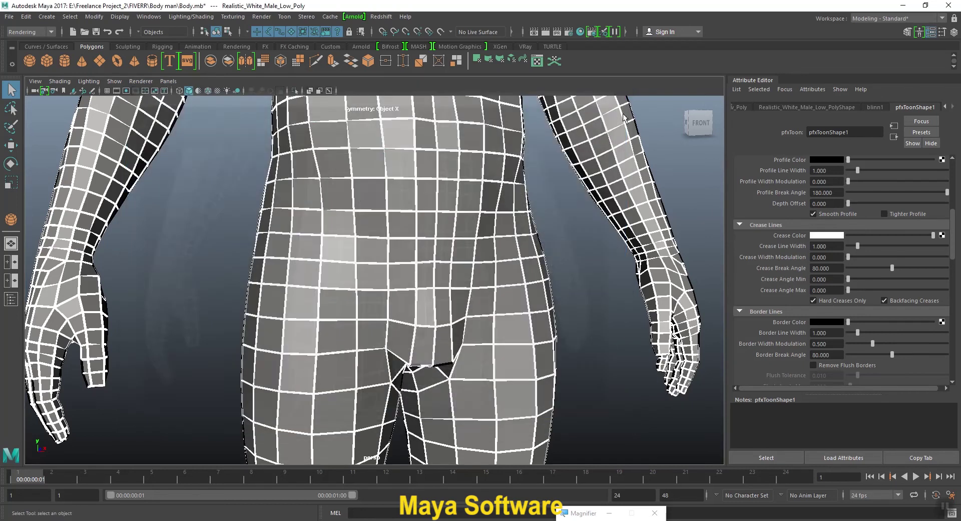
scroll(821, 261, "up", 5)
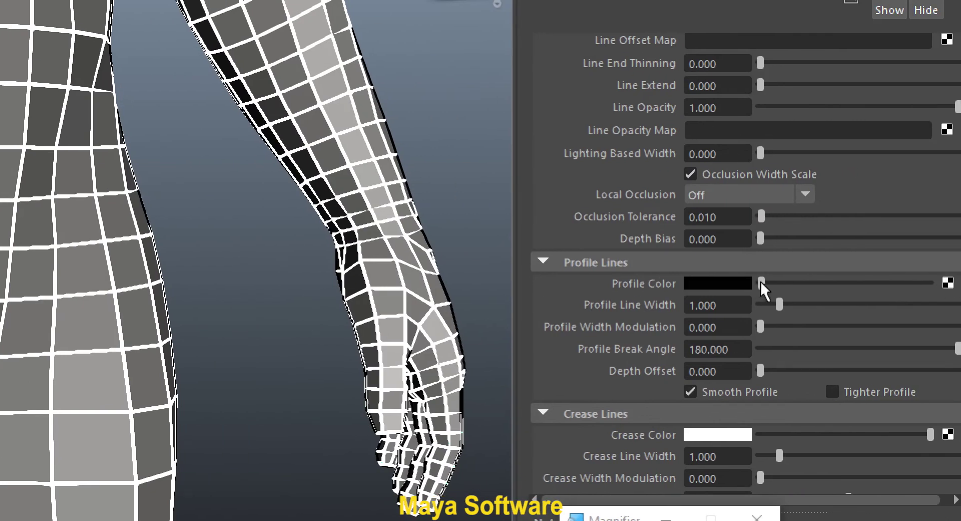
Set the Profile Color to pure white and confirm it with a test render
left_click_drag(760, 281, 837, 283)
left_click_drag(944, 290, 956, 290)
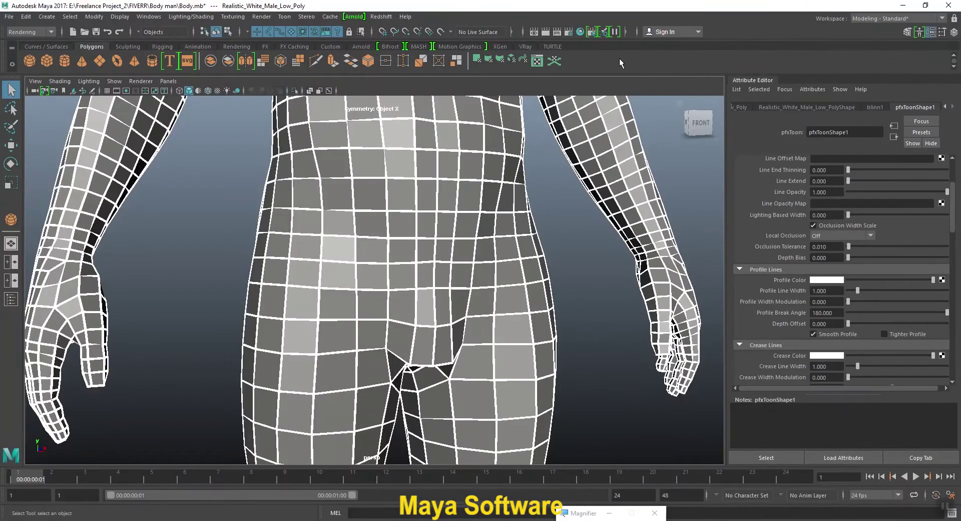
left_click(545, 31)
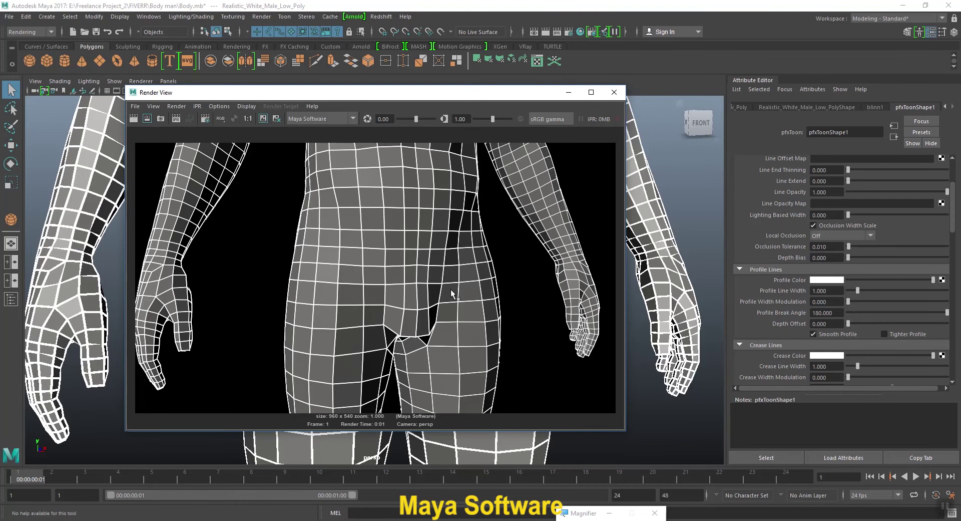
left_click(615, 93)
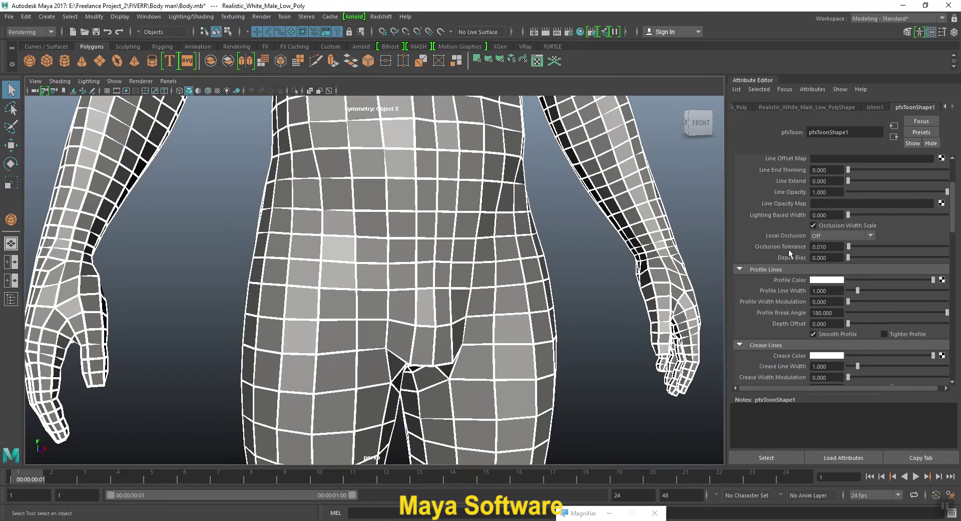
scroll(801, 287, "down", 5)
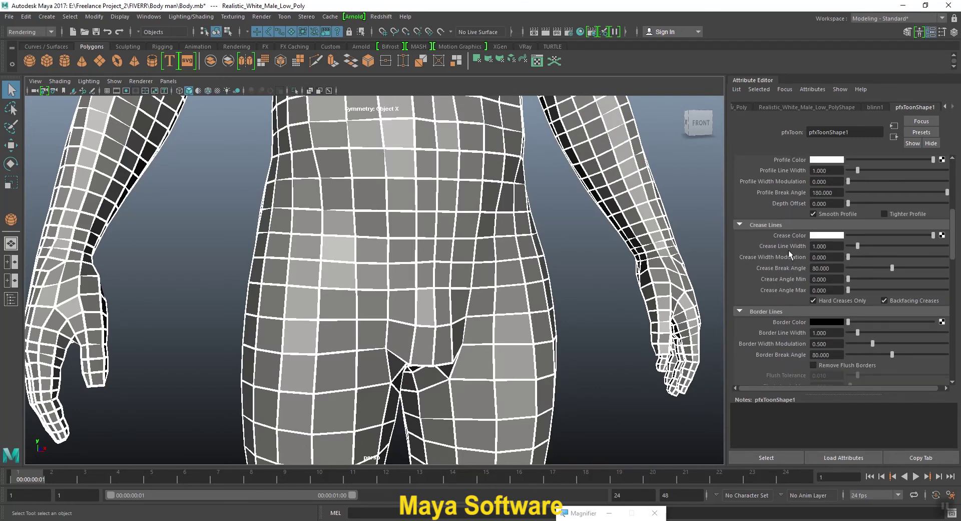
scroll(788, 250, "up", 8)
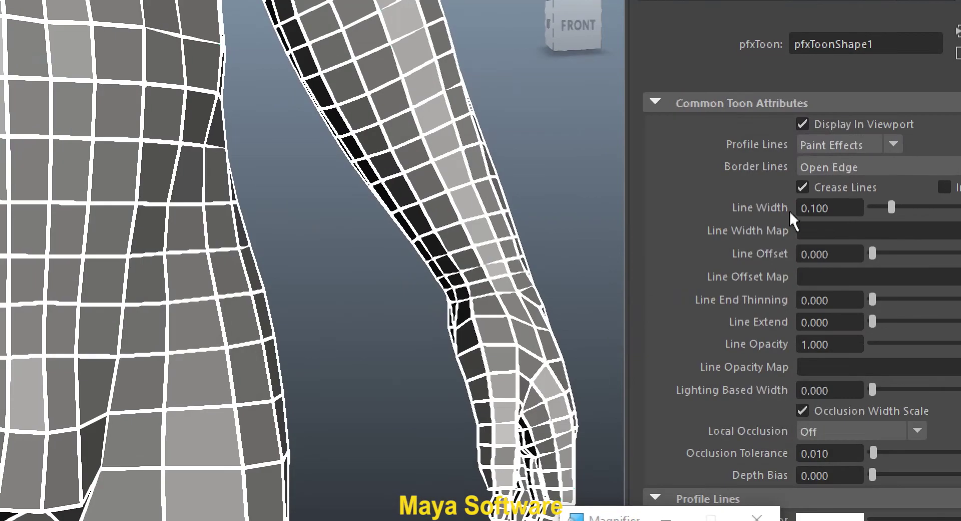
Test-render the toon lines with Line Width set to 0.5
left_click(835, 208)
type("0.5")
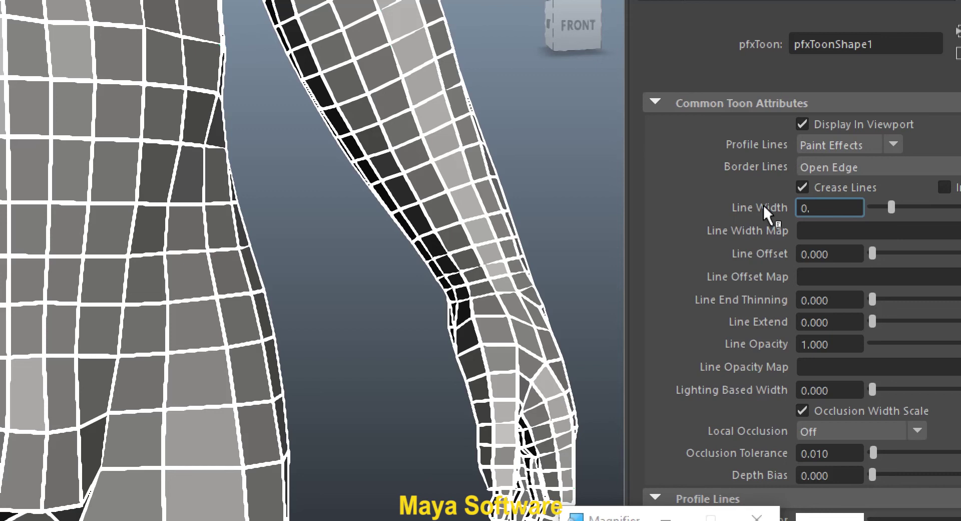
key("Return")
scroll(94, 325, "down", 10)
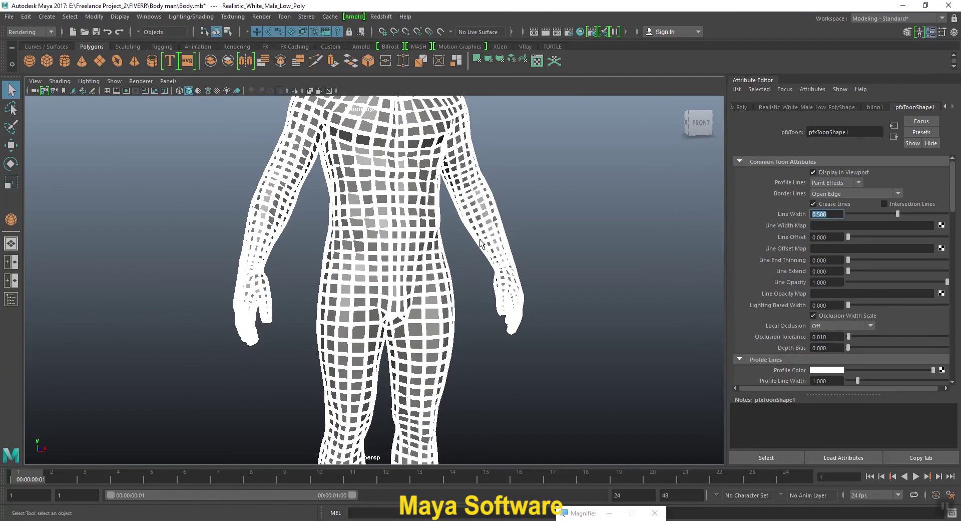
left_click(546, 30)
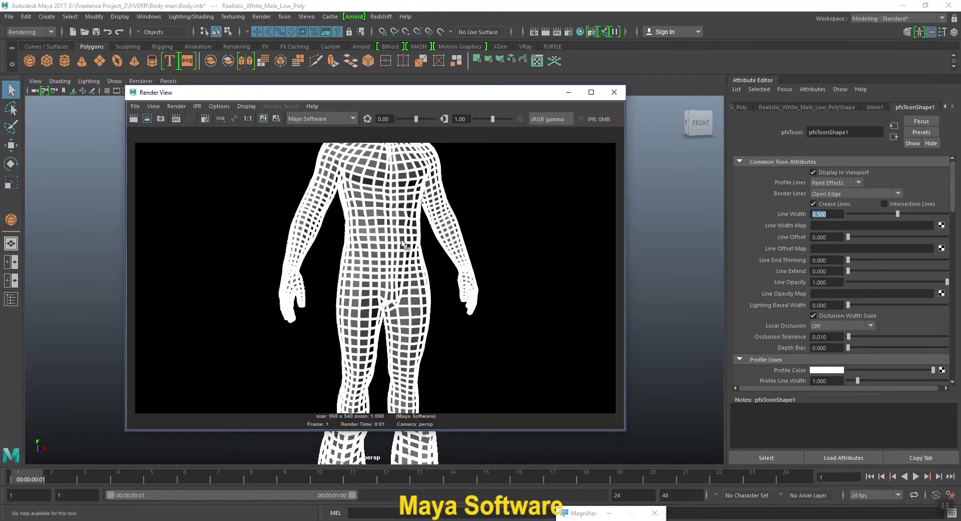
left_click(613, 92)
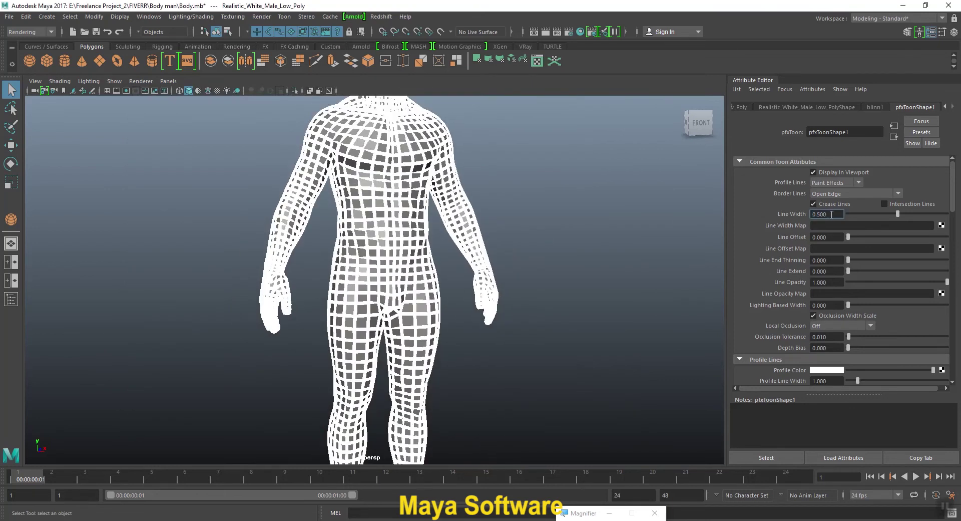
Restore Line Width to 0.1 and display the blinn1 material's attributes
type("0.1")
key("Return")
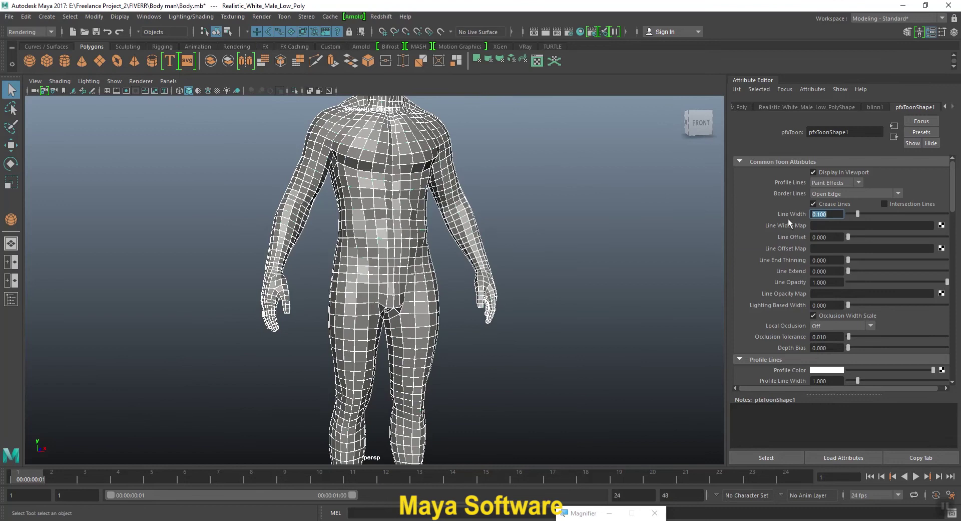
scroll(536, 250, "down", 4)
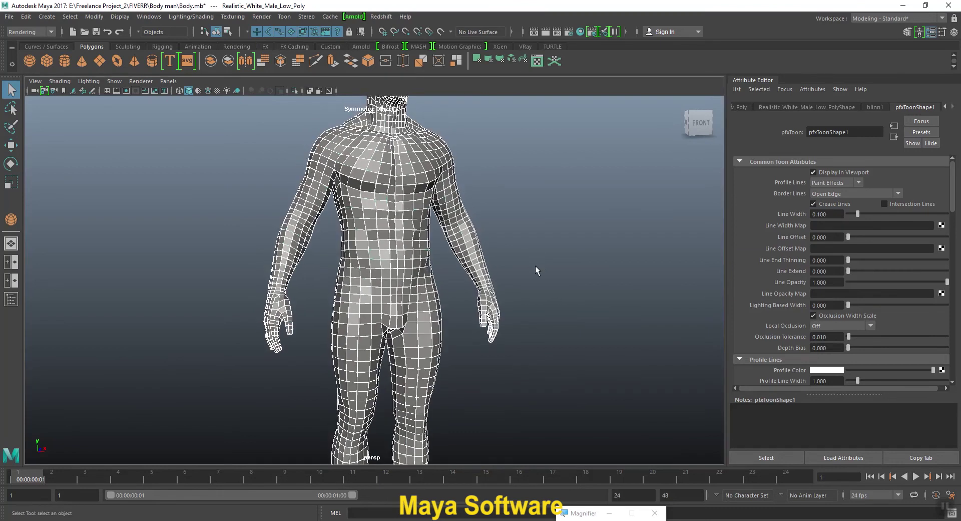
middle_click_drag(420, 260, 432, 248, "alt")
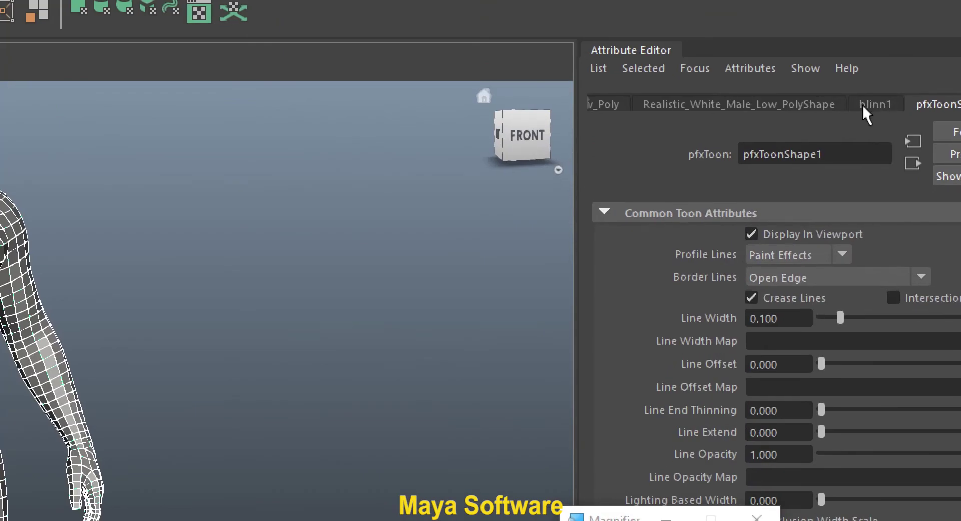
left_click(864, 103)
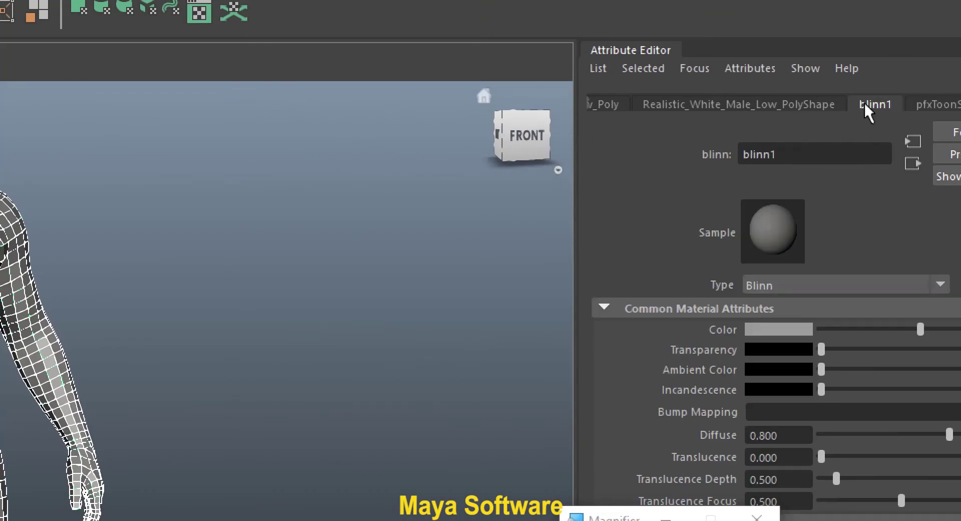
Change the blinn1 material colour to bright green (H 116.94, S 1, V 1)
left_click(776, 327)
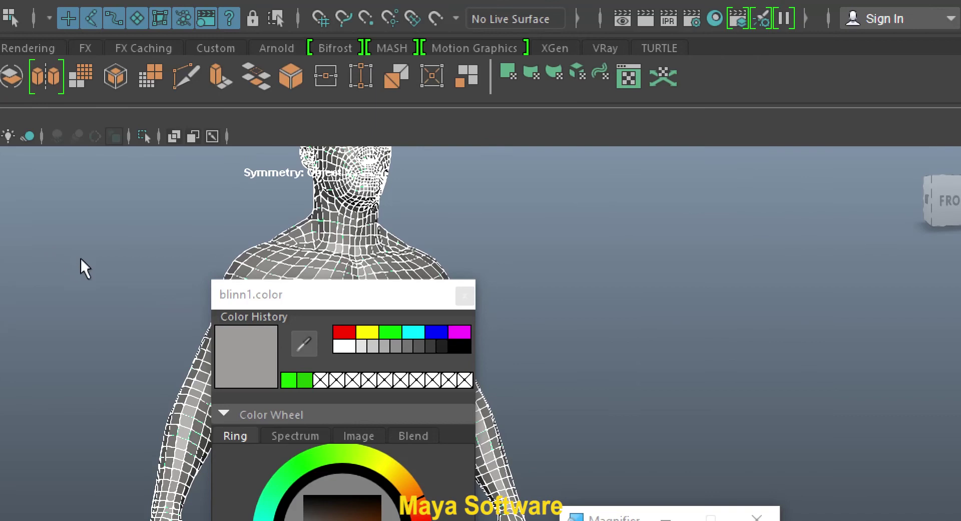
left_click_drag(381, 302, 416, 194)
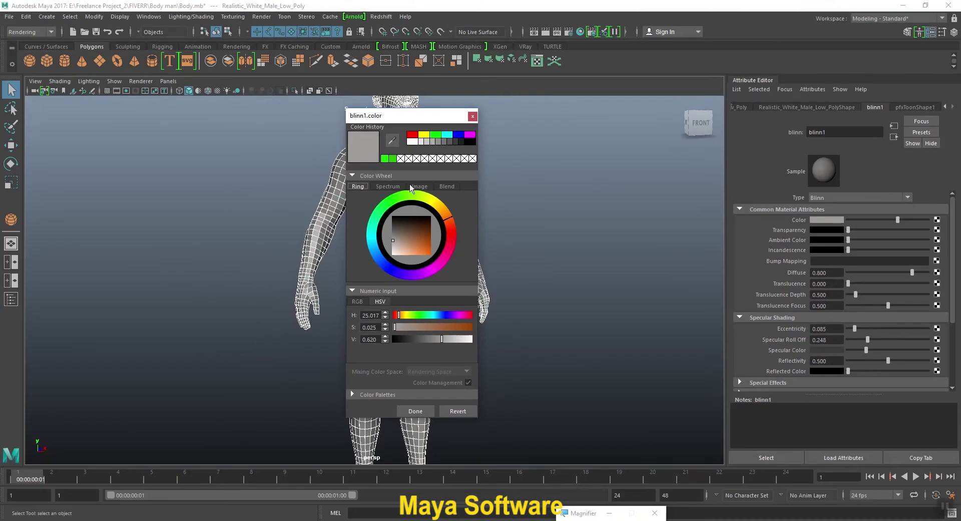
left_click_drag(395, 201, 438, 265)
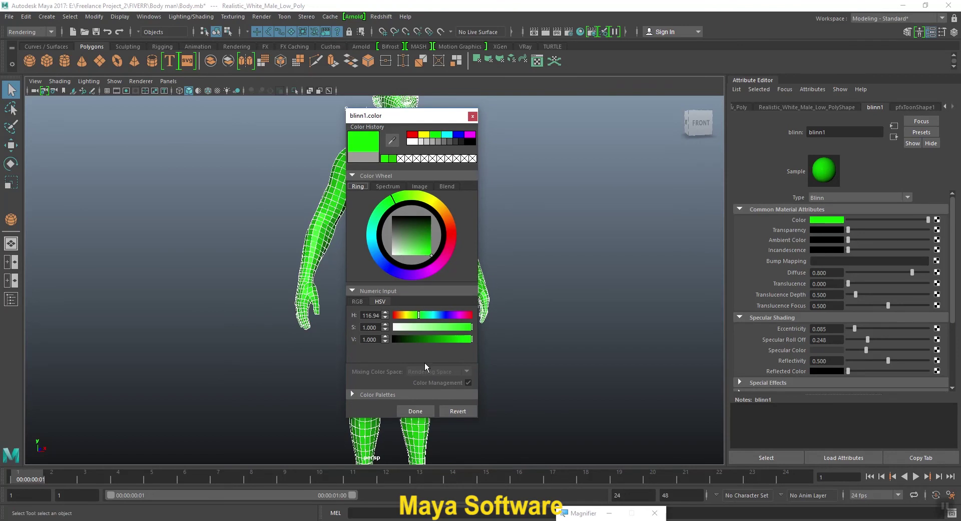
left_click(428, 409)
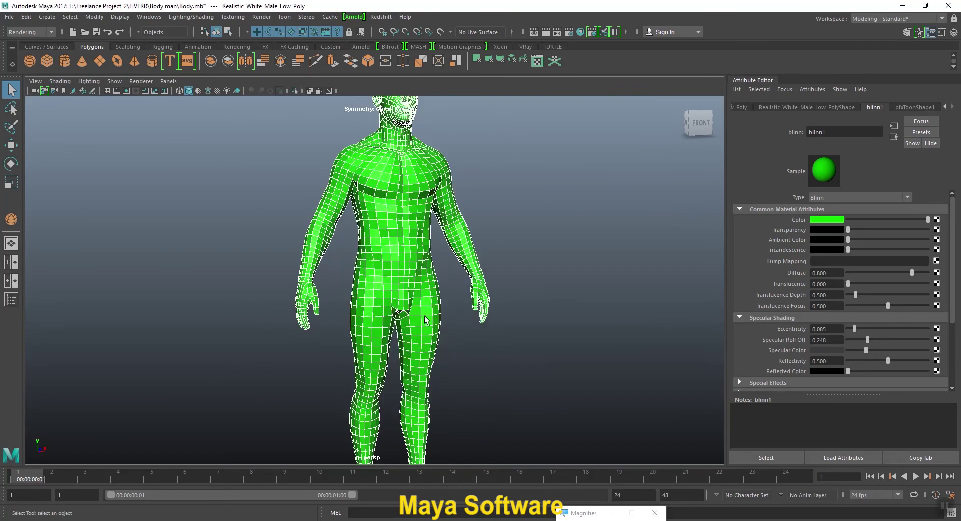
Test-render the green body with white lines, then show pfxToonShape1's attributes again
left_click(545, 31)
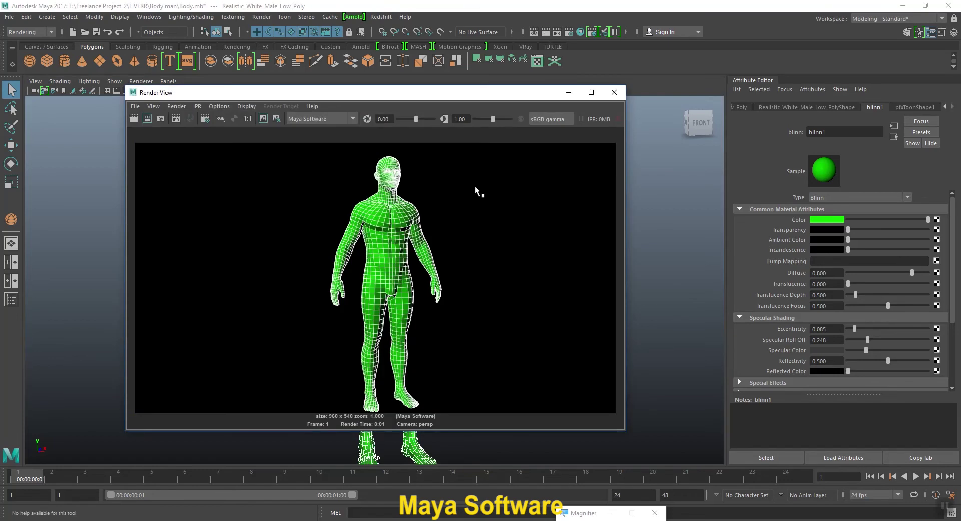
left_click(615, 93)
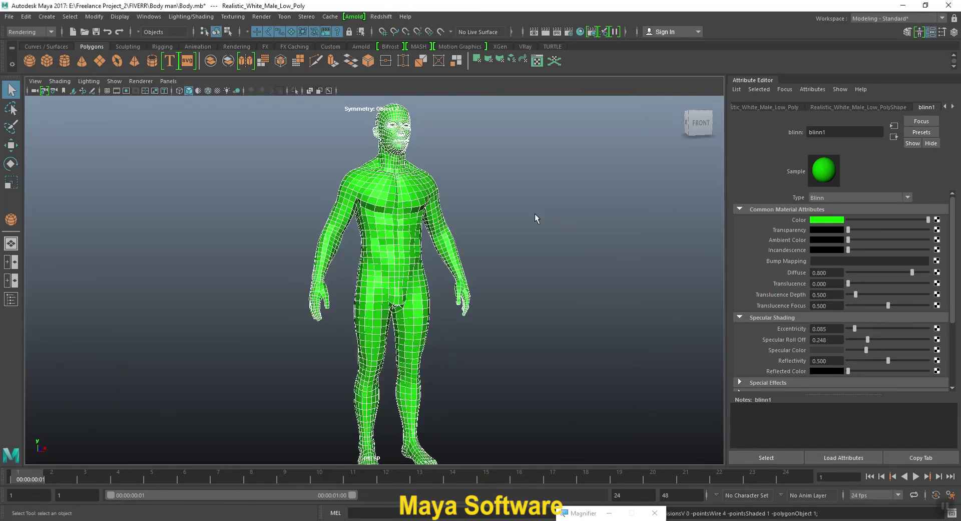
left_click(952, 107)
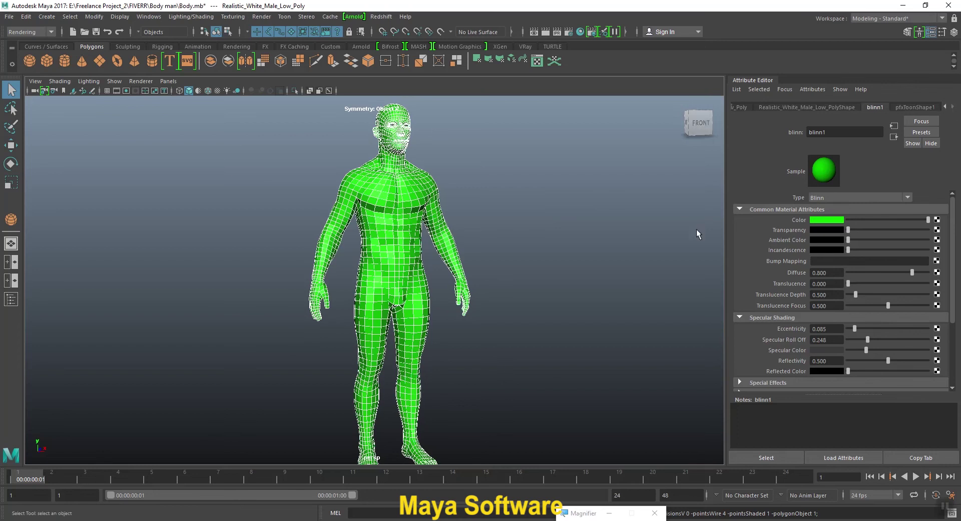
left_click(916, 106)
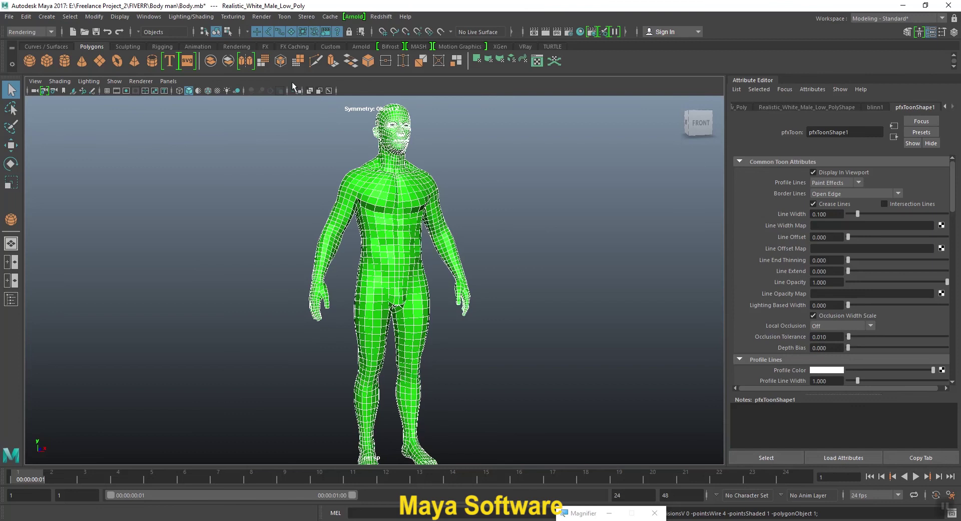
Remove the current toon outlines from the body and confirm with a plain test render
left_click(290, 19)
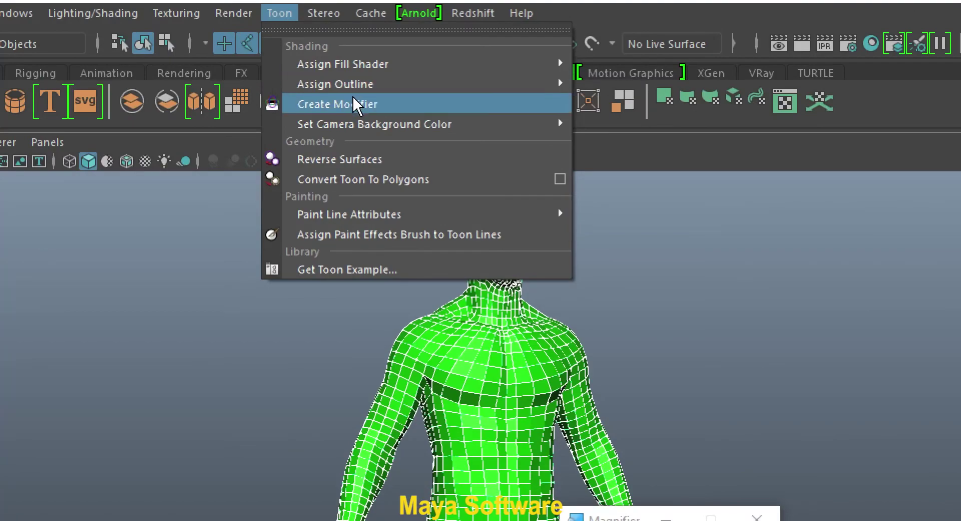
mouse_move(345, 84)
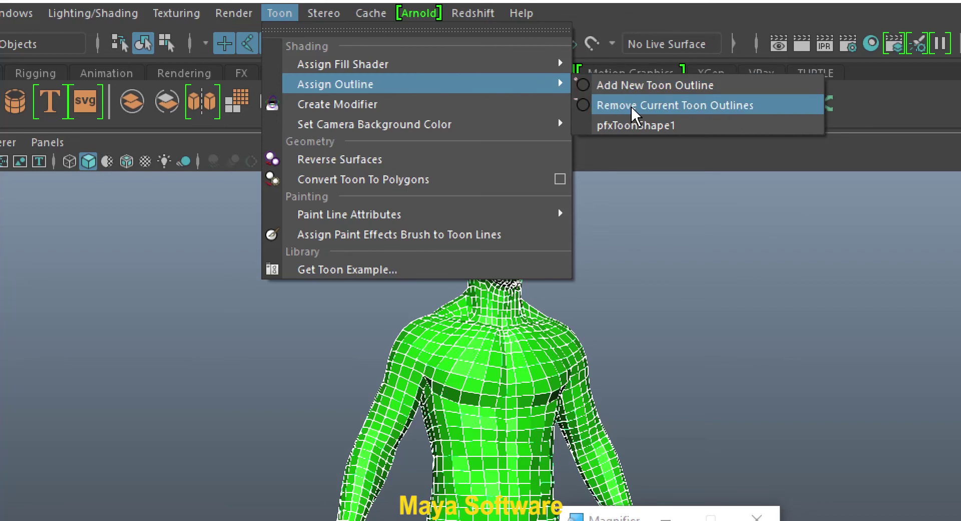
left_click(584, 102)
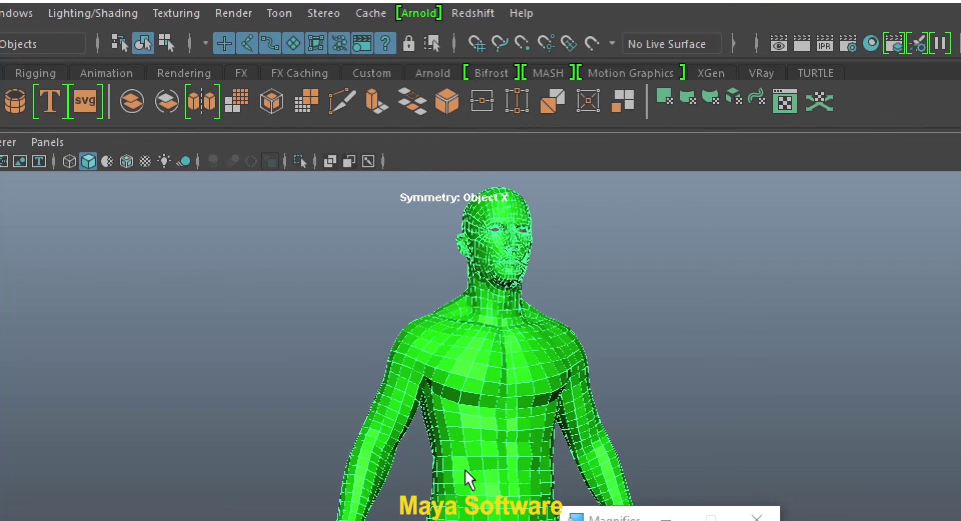
scroll(465, 470, "down", 3)
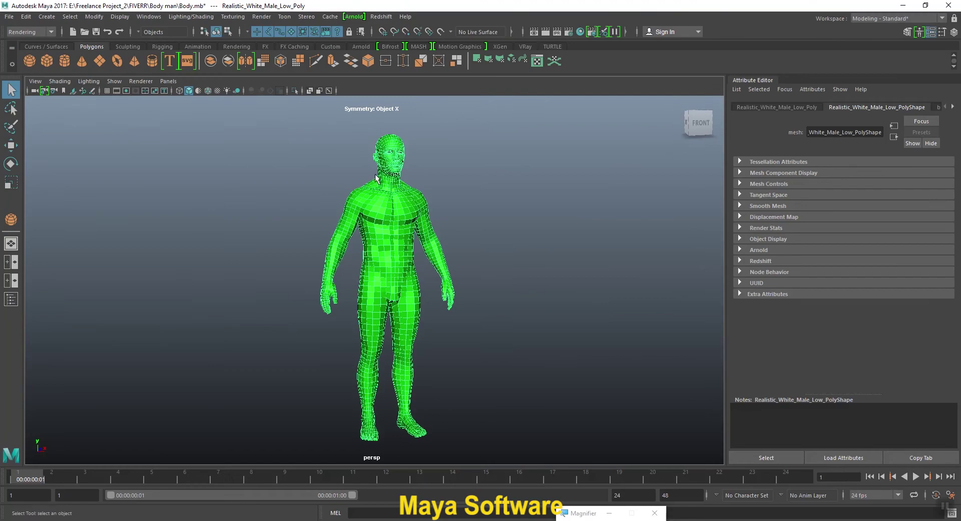
left_click(543, 32)
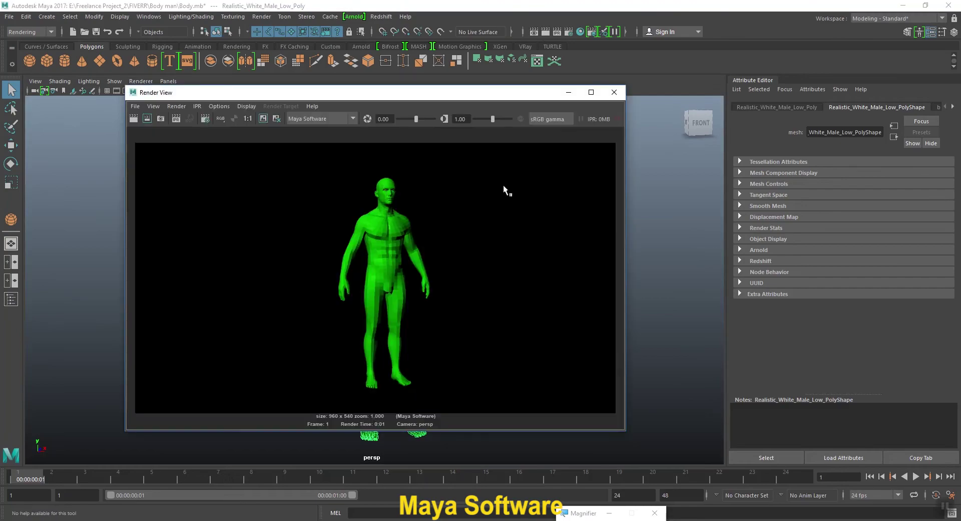
left_click(614, 92)
left_click_drag(386, 250, 353, 239, "alt")
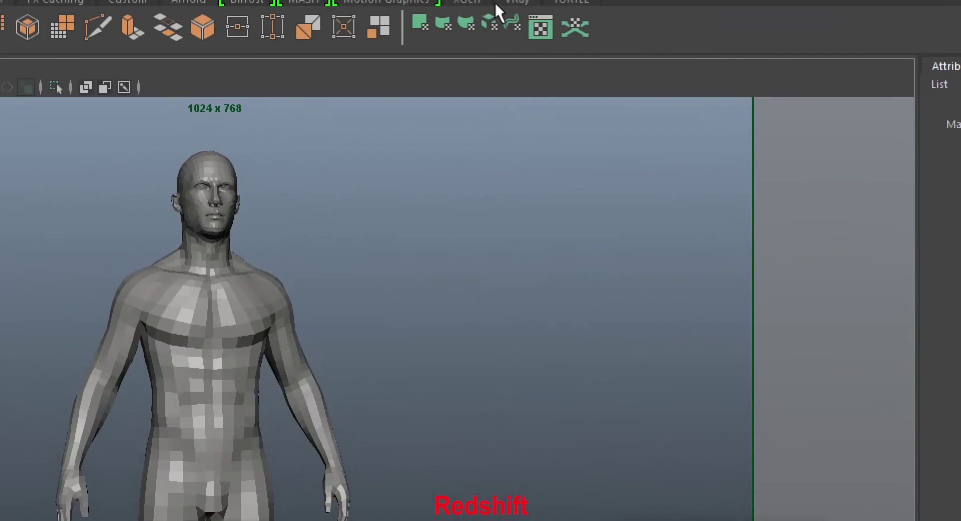
Switch Render Using to Redshift in Render Settings and close the window
left_click(579, 20)
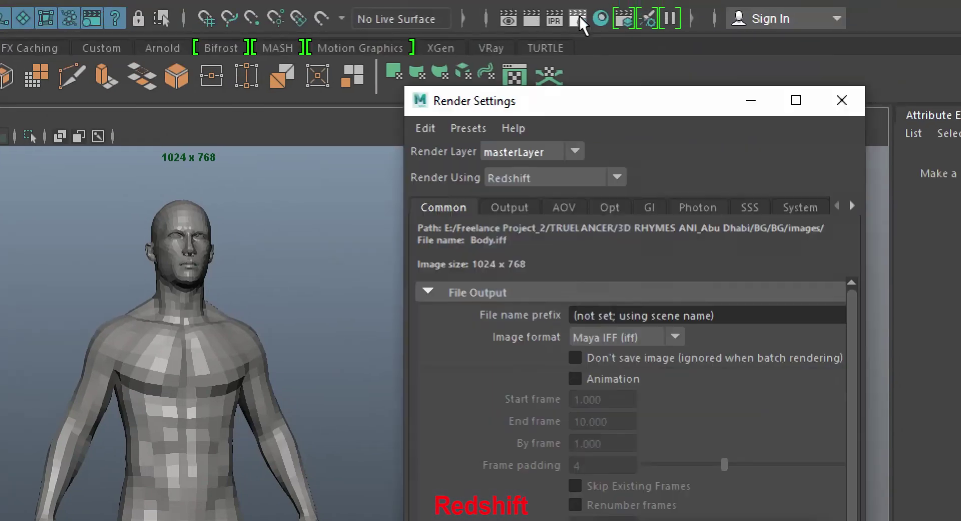
left_click(551, 181)
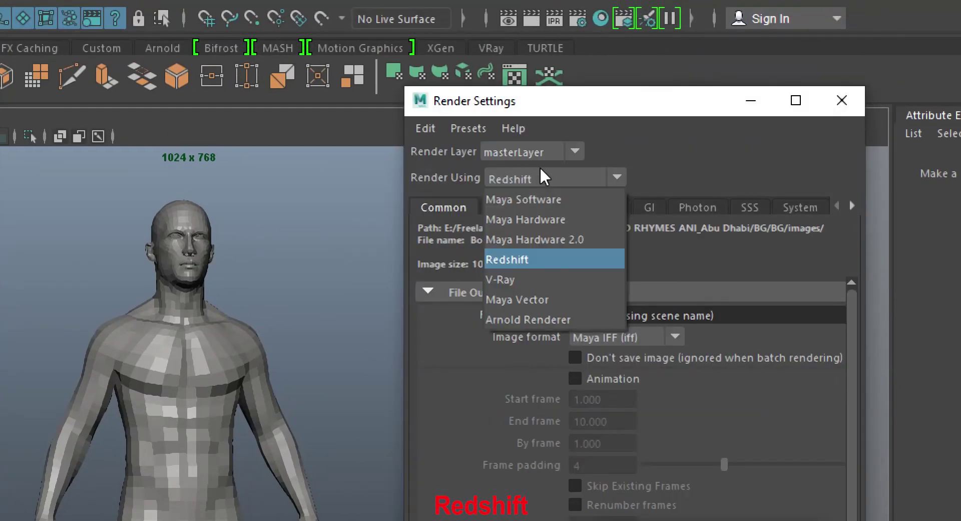
left_click(510, 263)
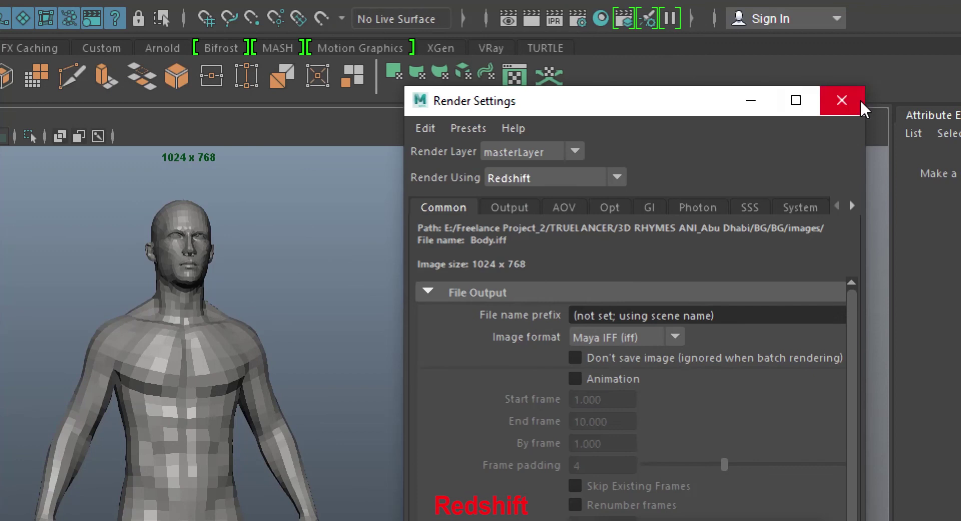
left_click(842, 102)
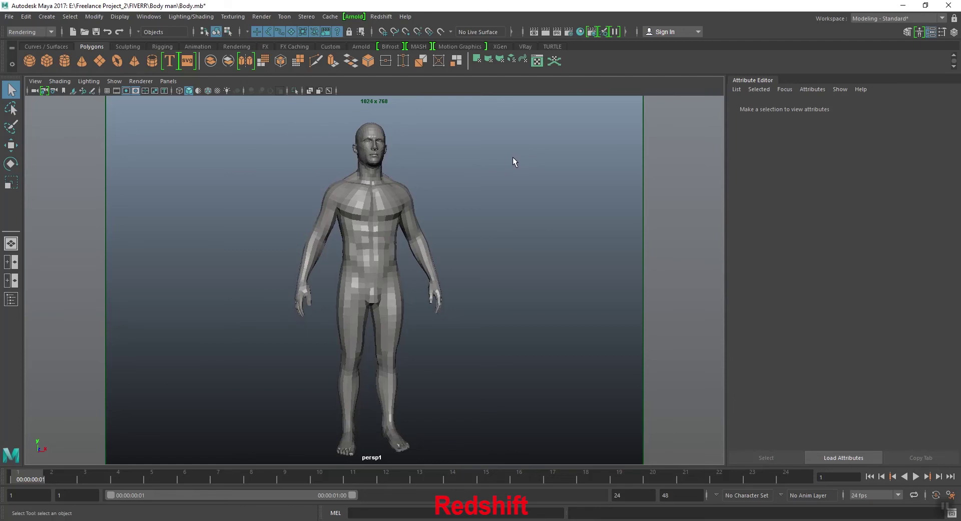
Create an rsWireFrame1 node from Hypershade's Redshift node list, keeping the viewport visible
left_click(580, 32)
left_click_drag(375, 207, 669, 77)
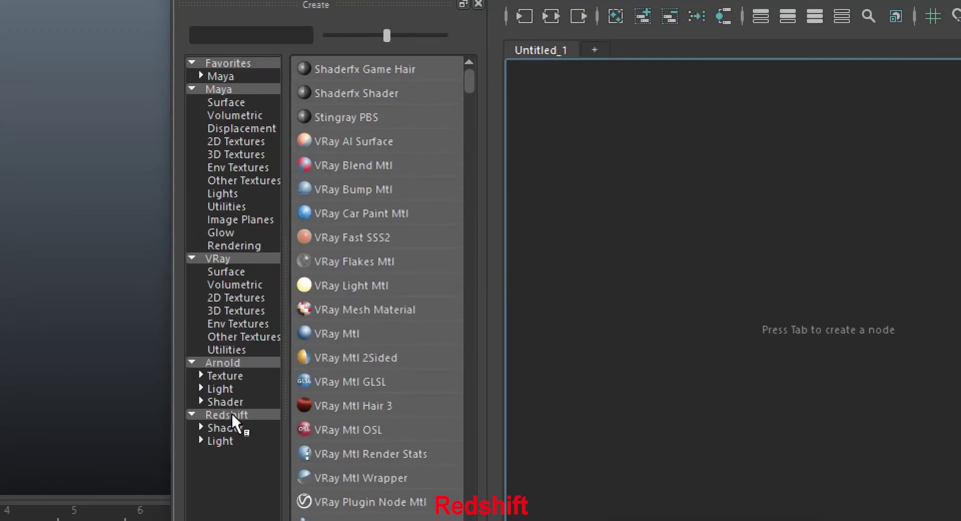
left_click(229, 415)
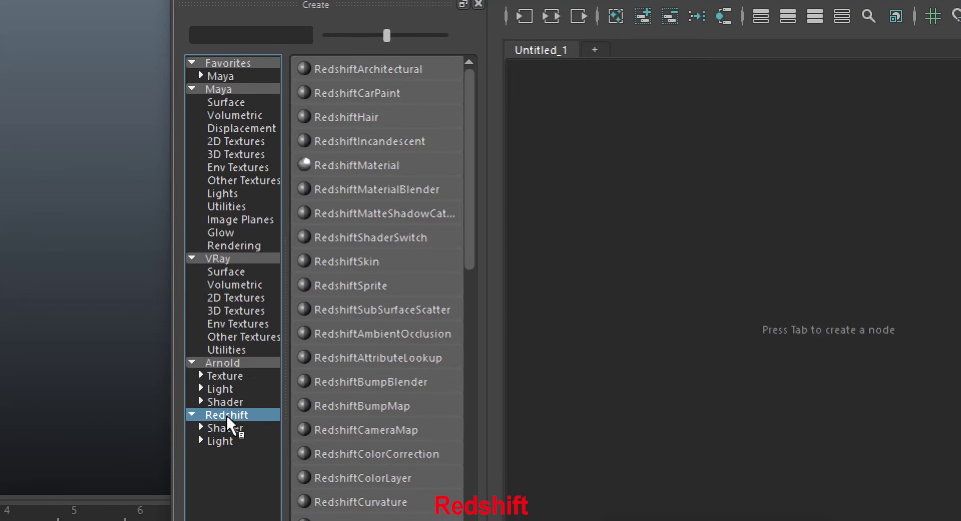
scroll(427, 325, "down", 9)
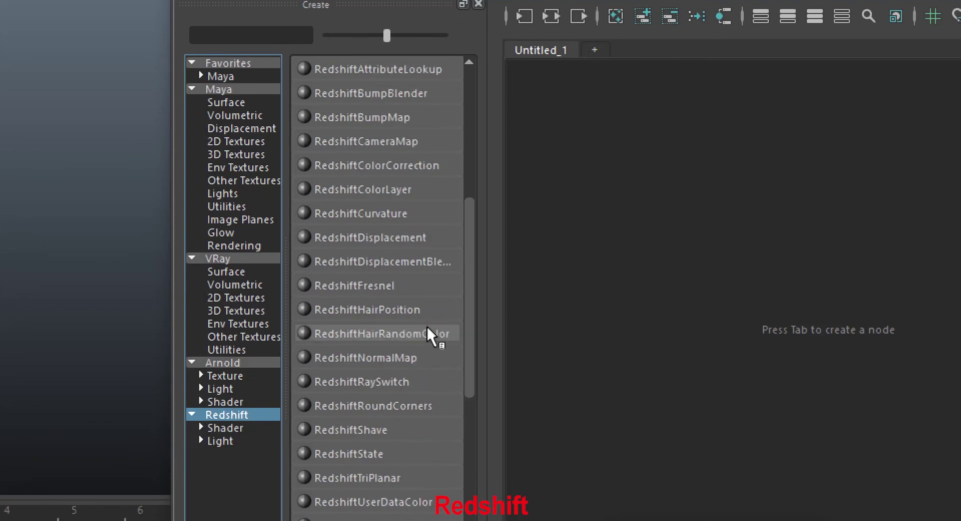
scroll(427, 331, "down", 3)
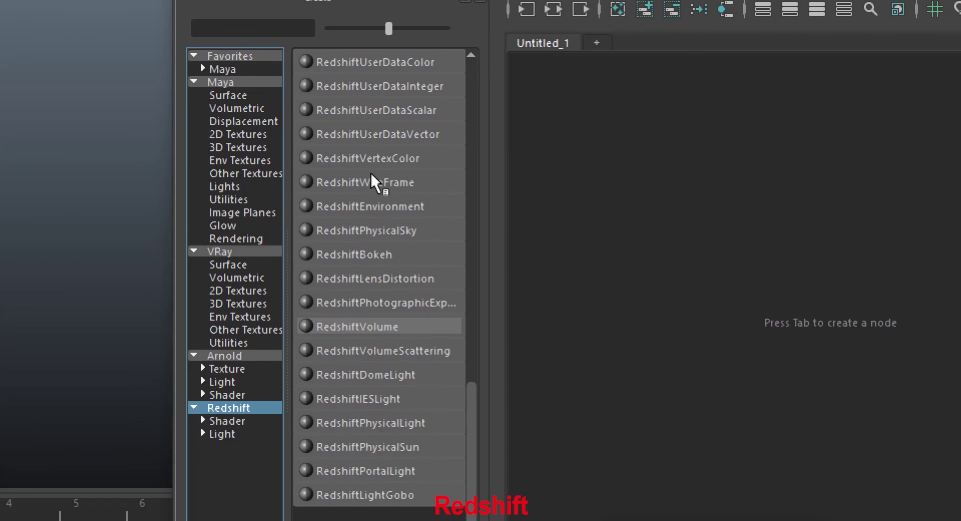
left_click(362, 183)
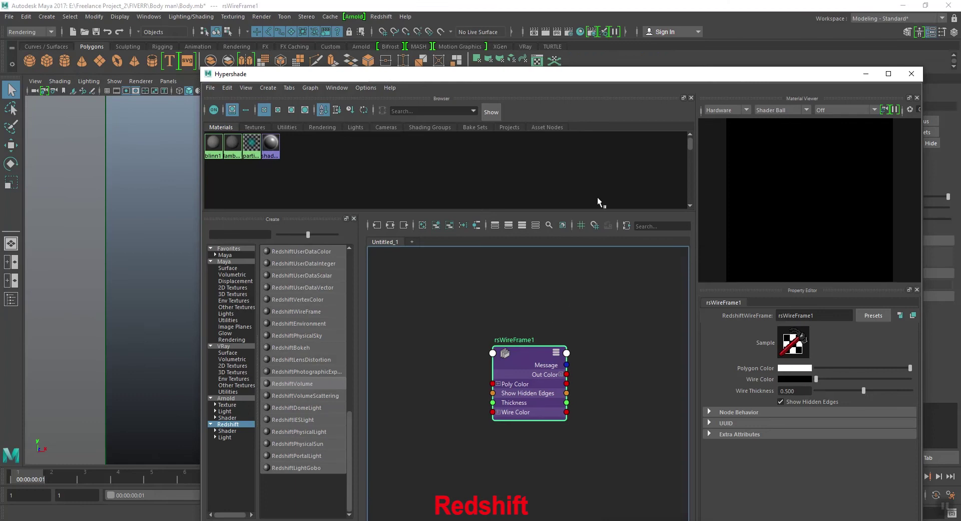
left_click_drag(655, 81, 394, 167)
Select the body, connect rsWireFrame1 into blinn1's Color, and minimize Hypershade
left_click(495, 142)
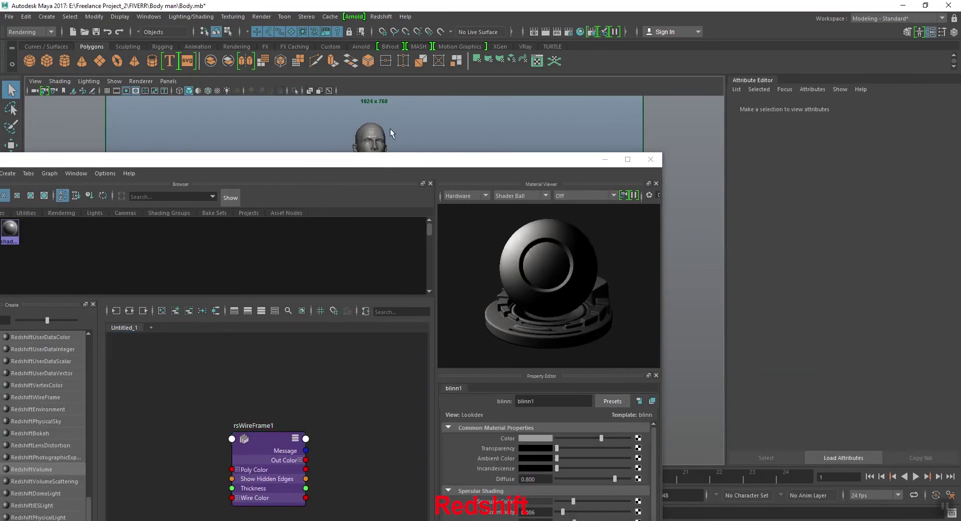
left_click(370, 137)
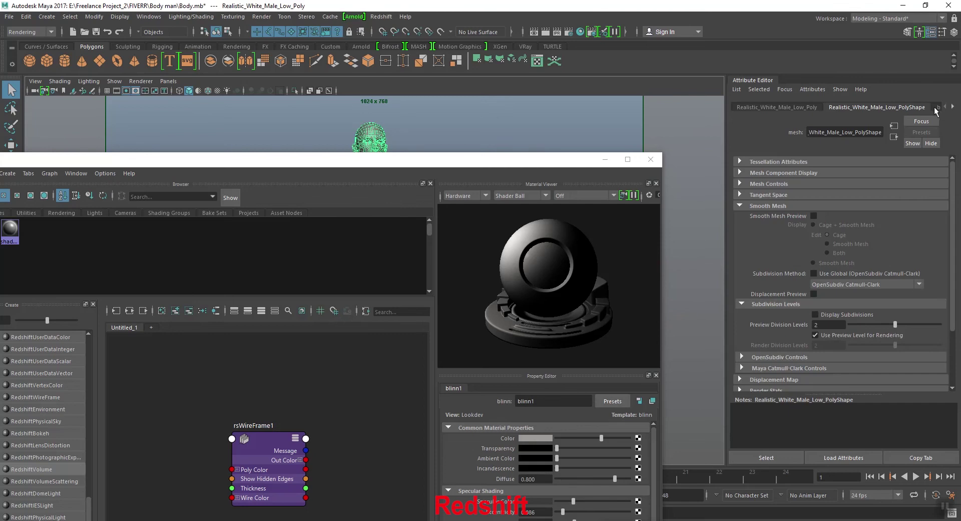
left_click(954, 107)
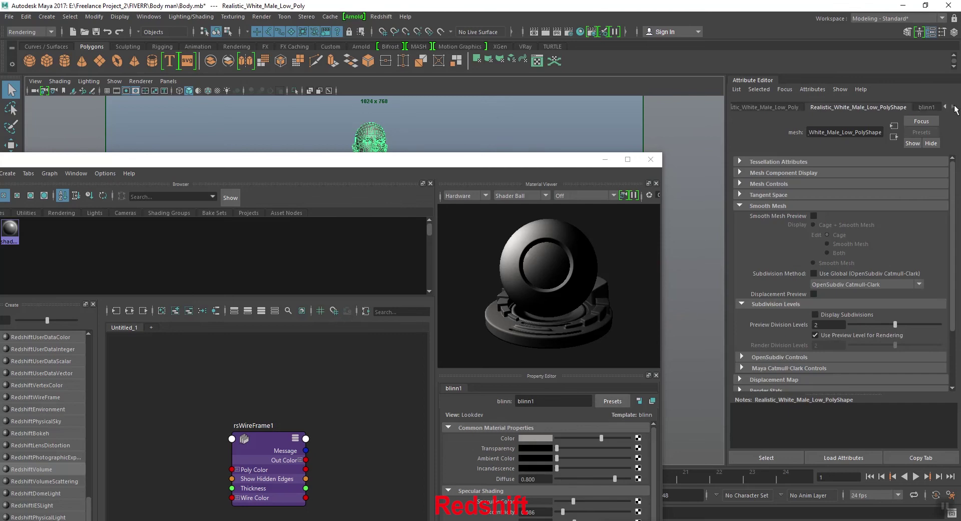
left_click(928, 107)
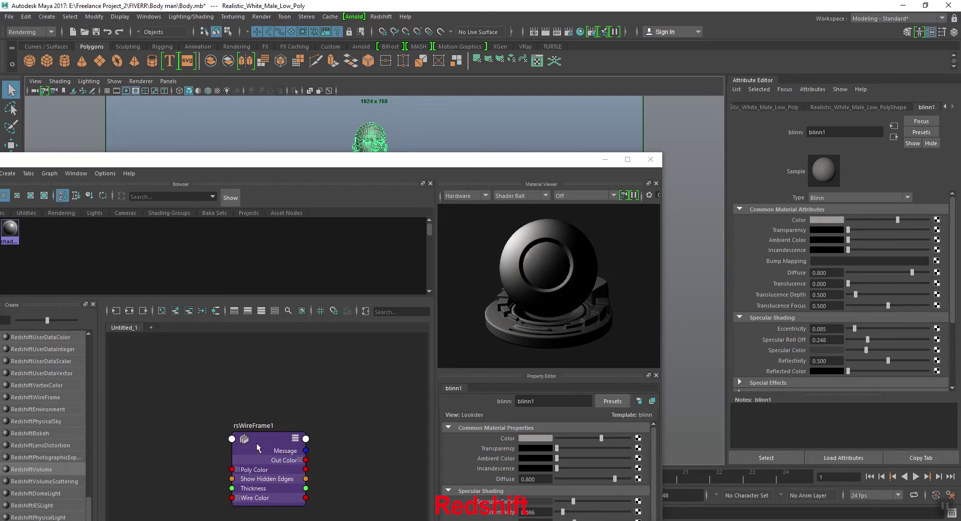
middle_click_drag(256, 442, 939, 218)
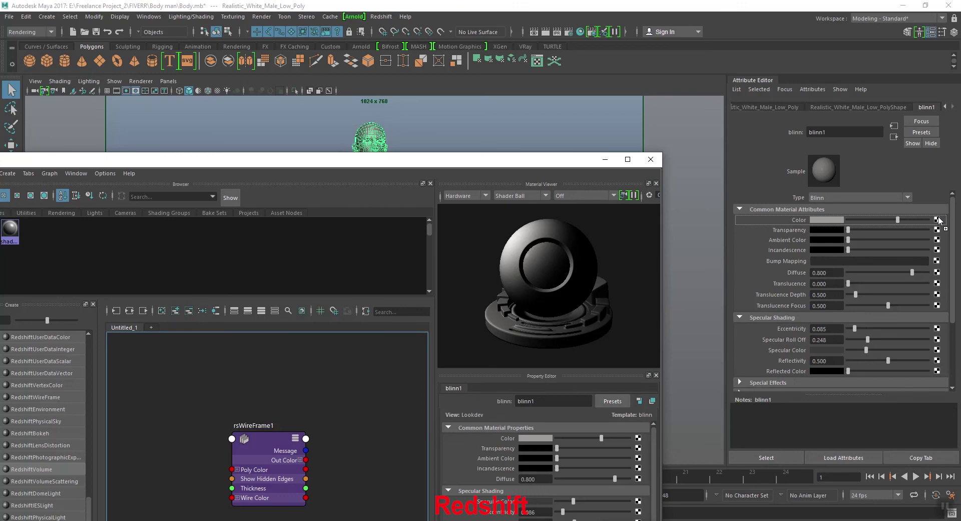
middle_click_drag(940, 220, 939, 220)
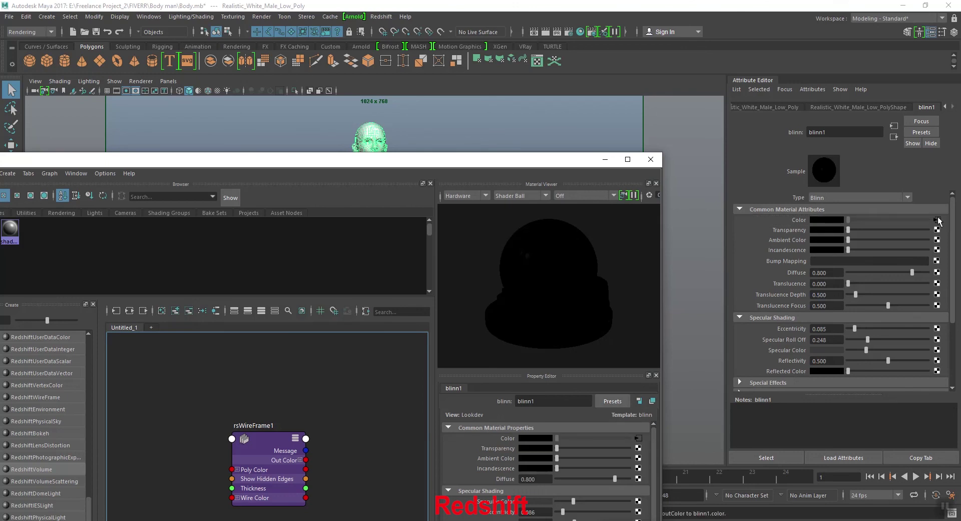
left_click(605, 159)
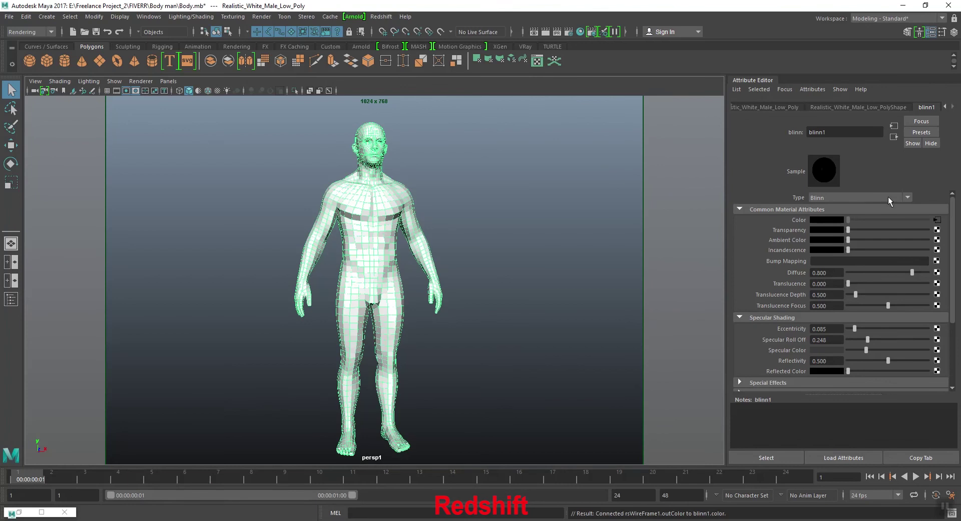
Test-render the body in Redshift, then turn off Show Hidden Edges on rsWireFrame1
left_click(545, 31)
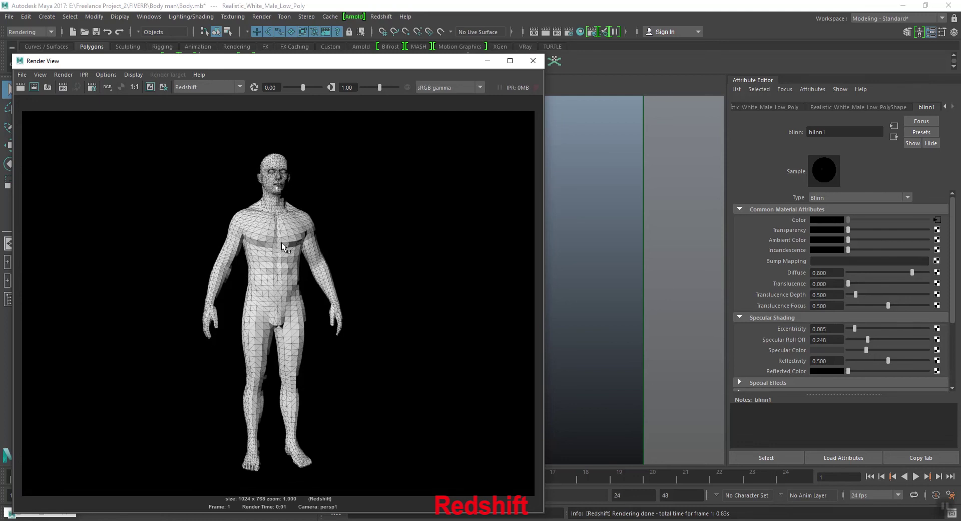
left_click(532, 60)
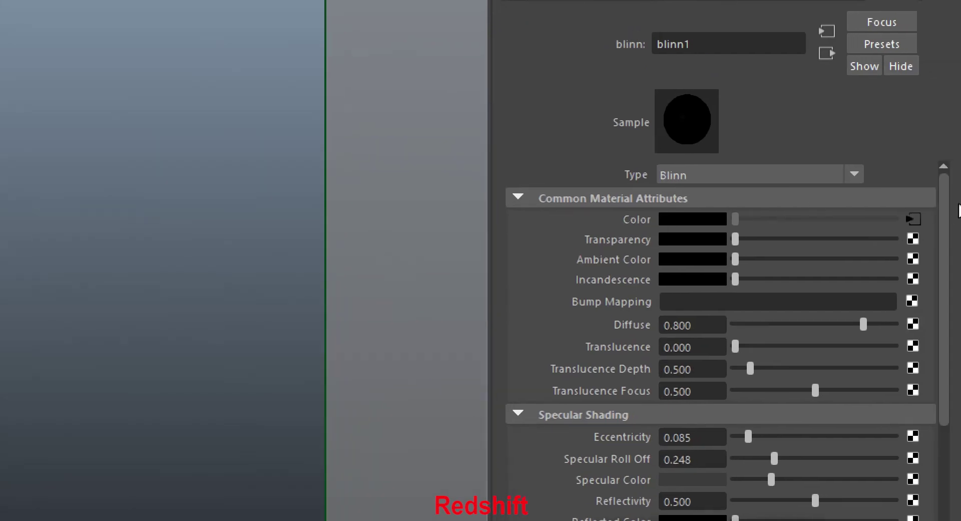
left_click(914, 219)
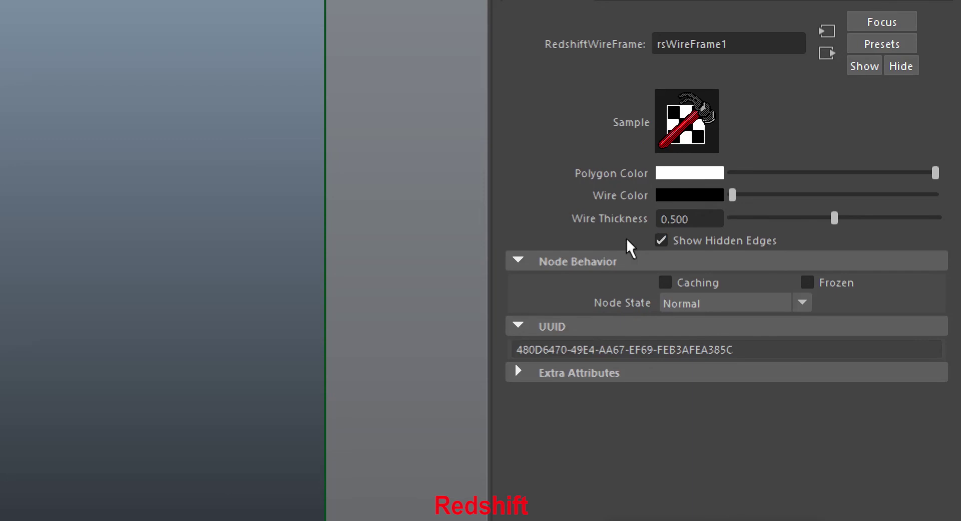
left_click(660, 241)
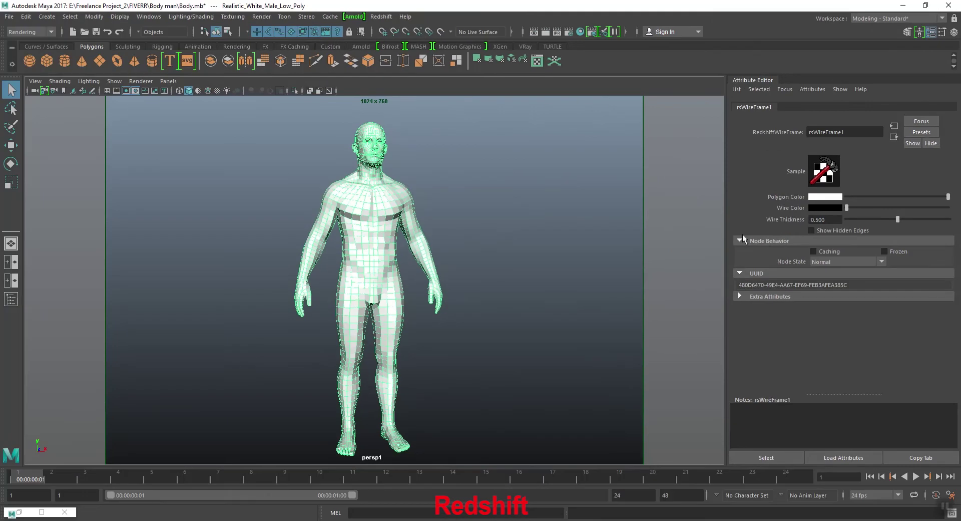
Render, set rsWireFrame1's wire thickness to 1.000, and re-render
left_click(544, 32)
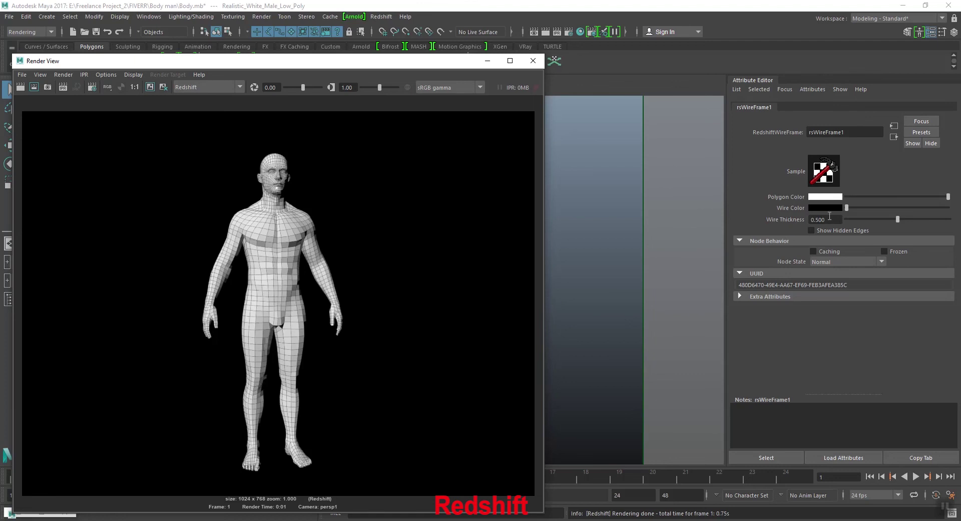
left_click_drag(828, 220, 772, 221)
type("1")
key("Return")
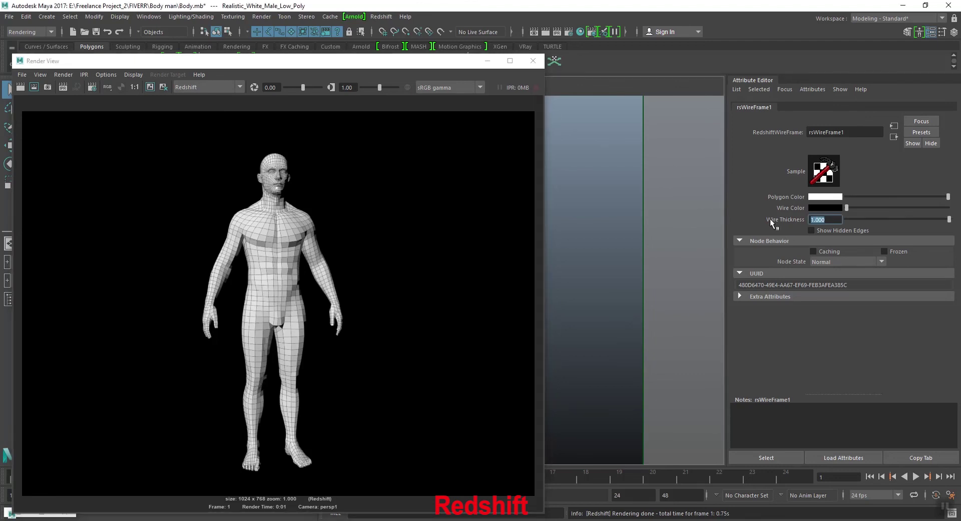
left_click(19, 87)
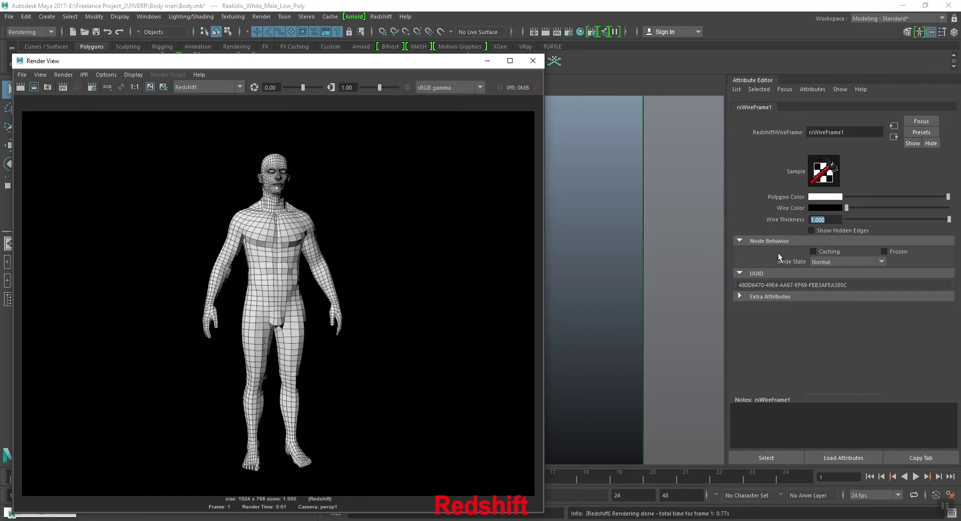
Make the wire colour yellow and re-render
left_click(832, 208)
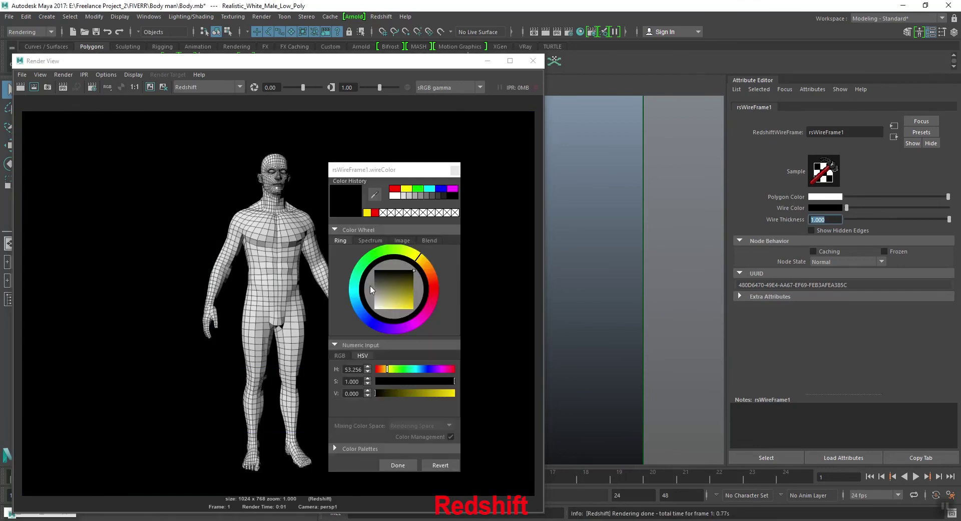
left_click_drag(380, 289, 425, 325)
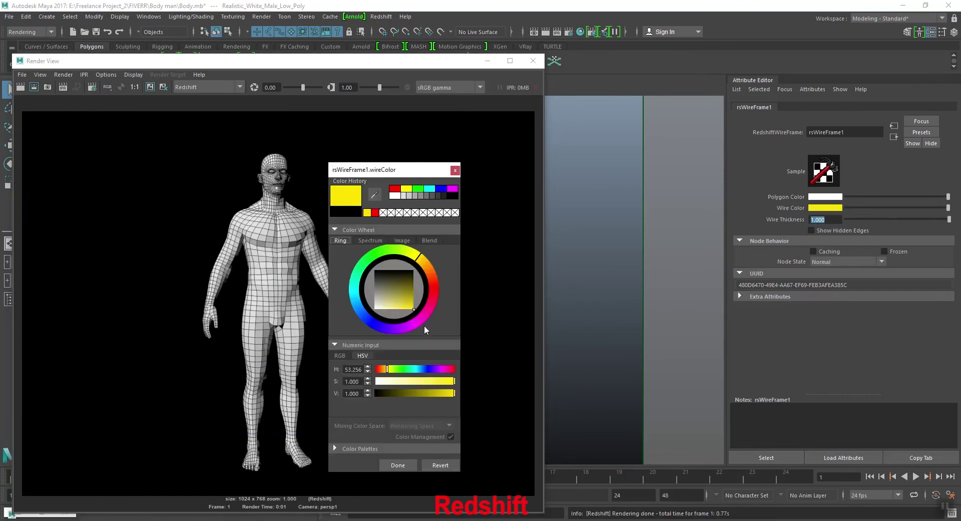
left_click(407, 464)
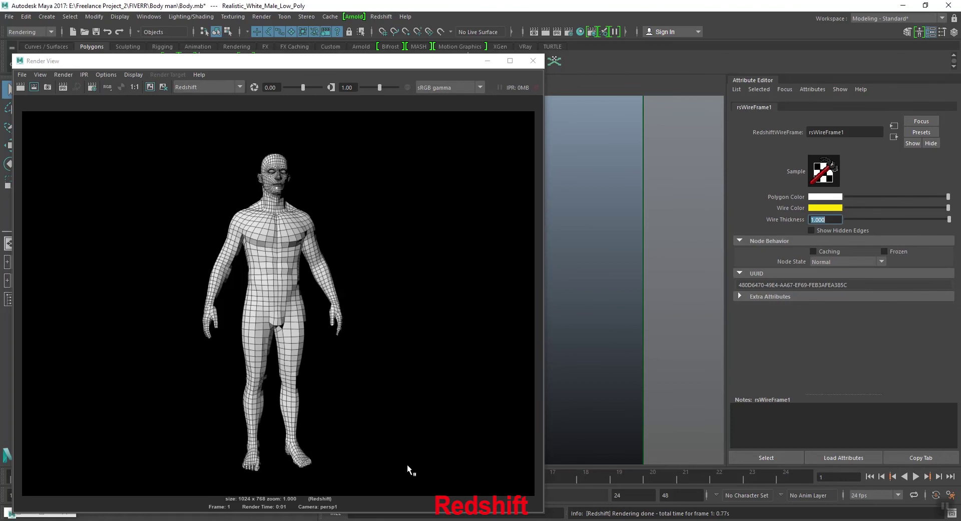
left_click(19, 87)
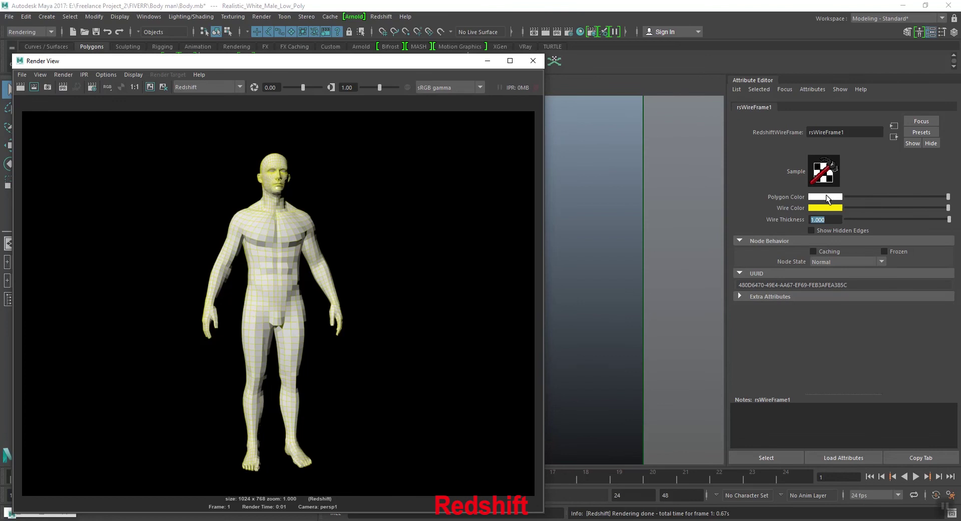
Make the polygon colour saturated green, re-render, and close the render window
left_click(827, 197)
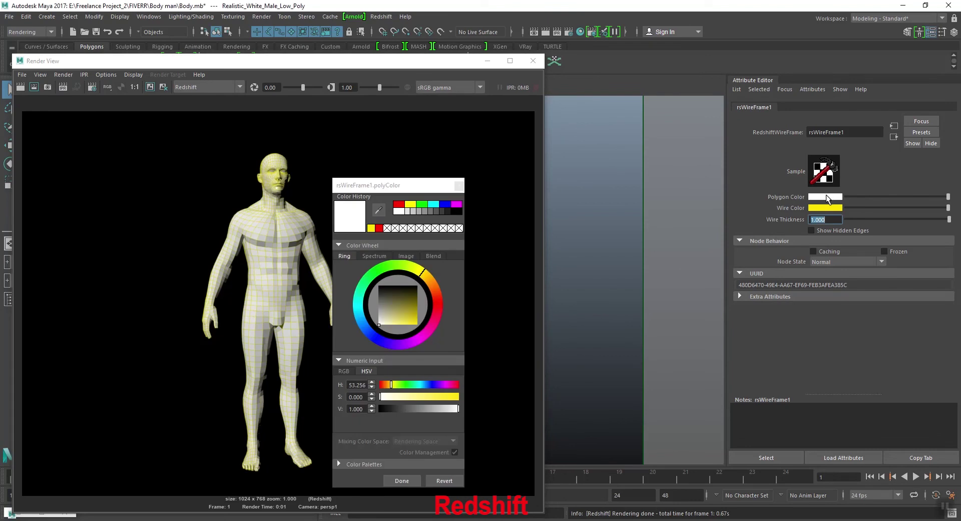
left_click(383, 271)
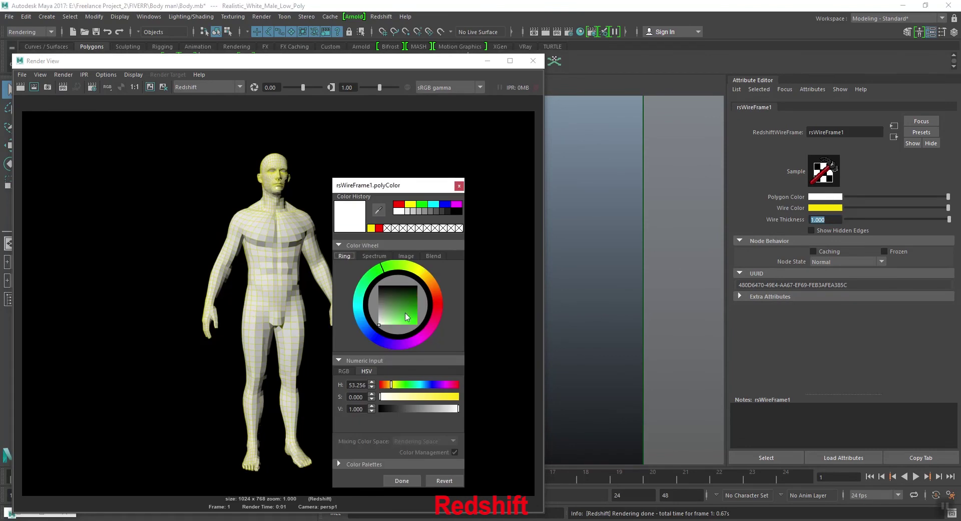
left_click_drag(405, 313, 427, 344)
left_click(402, 480)
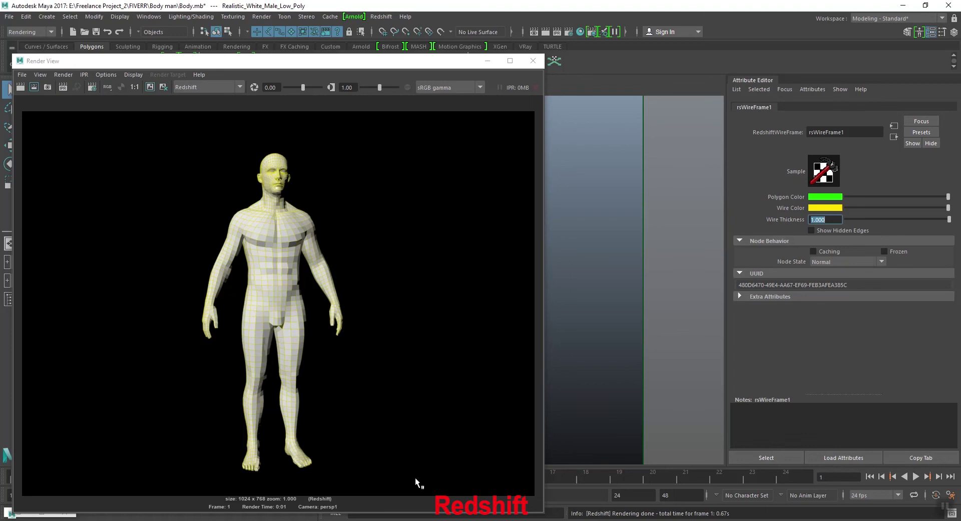
left_click(21, 87)
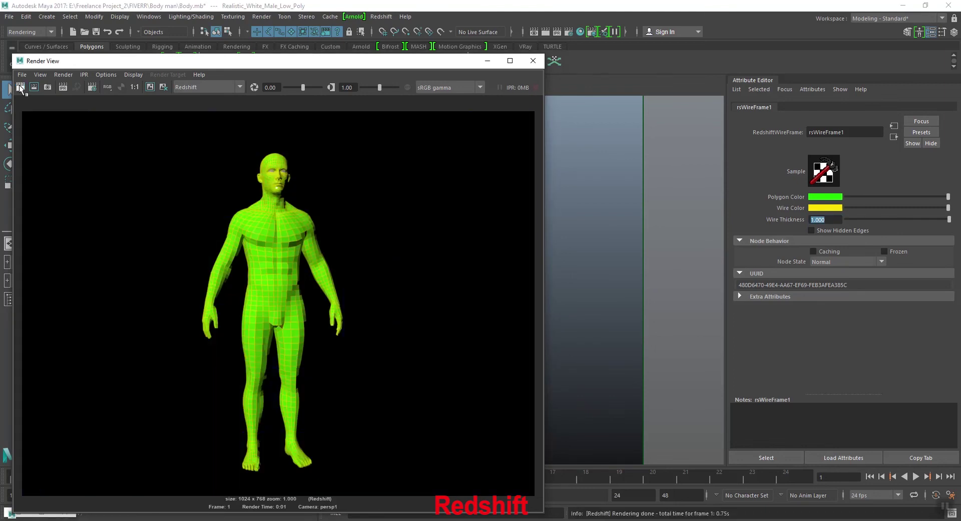
left_click(526, 65)
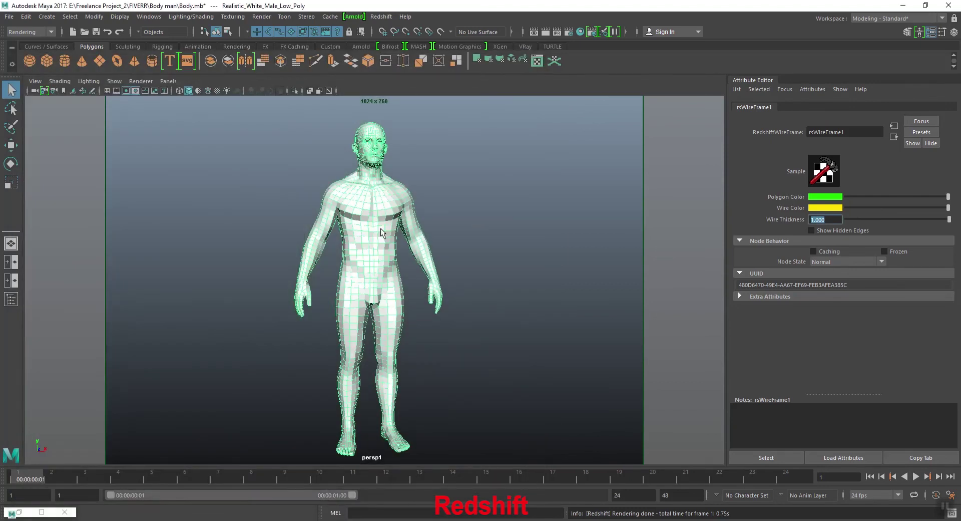
Show the body with smooth mesh preview (3) and render it
type("3")
left_click(450, 208)
key("3")
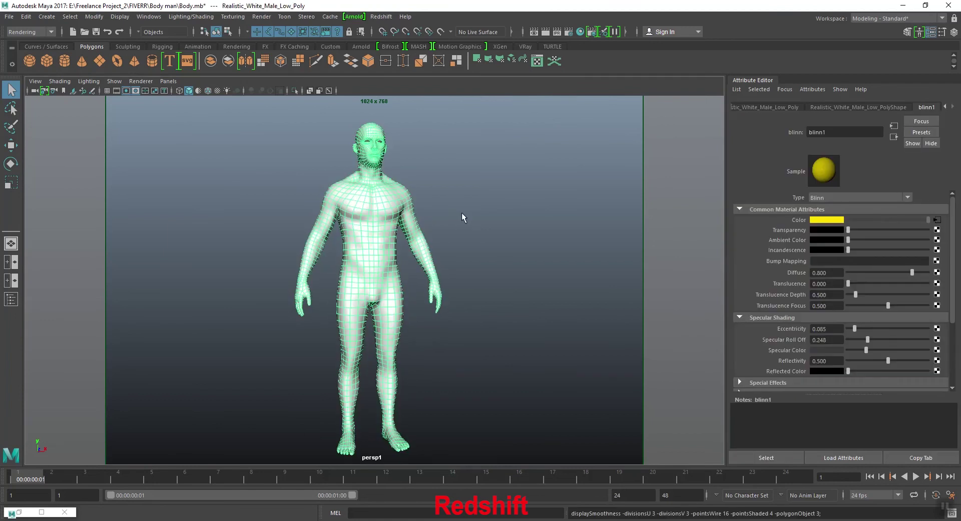
left_click(545, 31)
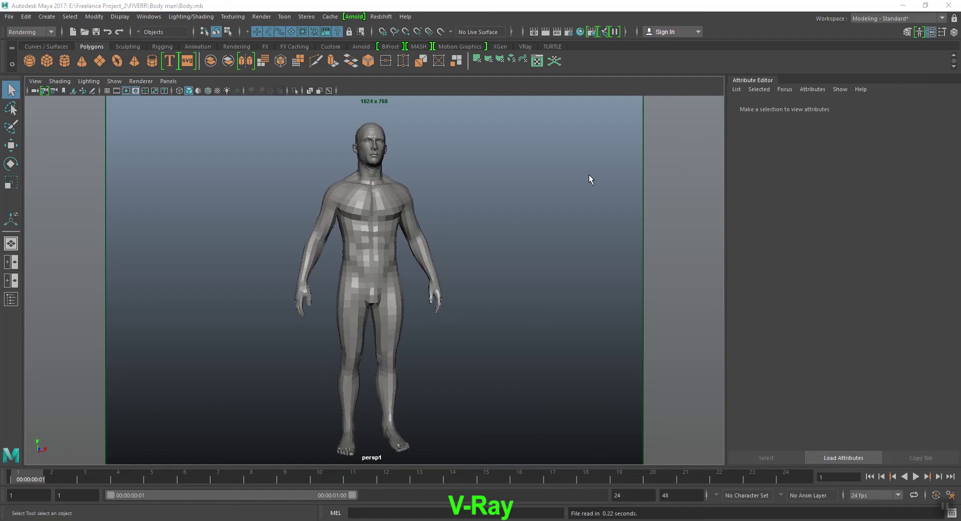
Set Render Using to V-Ray in Render Settings, close it, and reselect the body
left_click(568, 32)
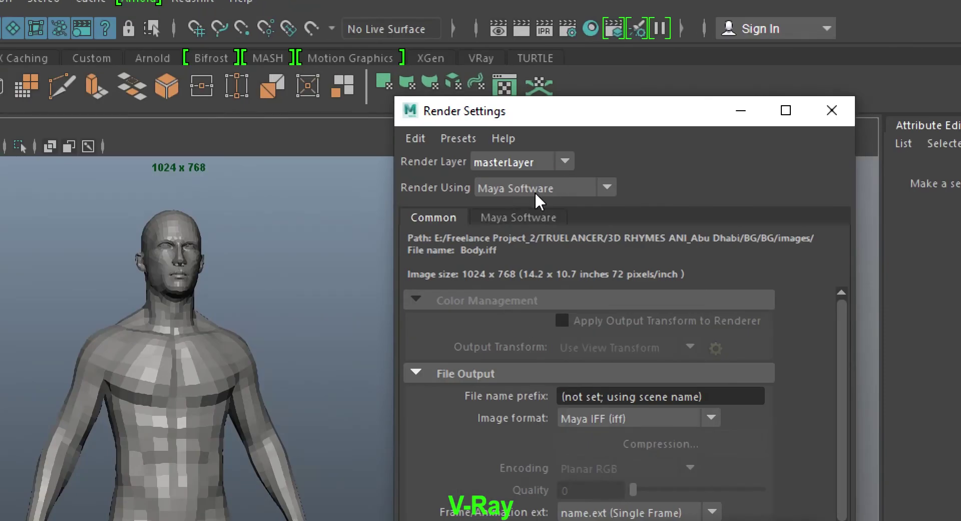
left_click(532, 187)
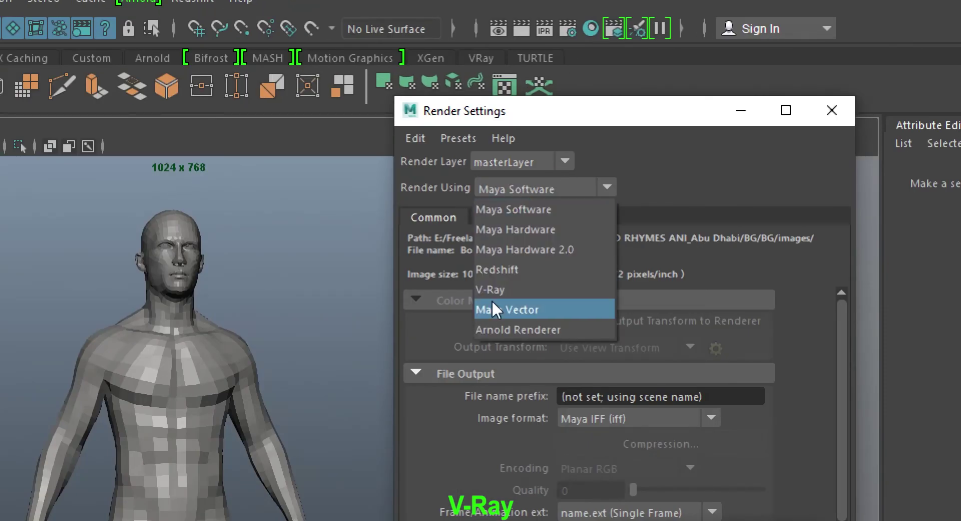
left_click(499, 289)
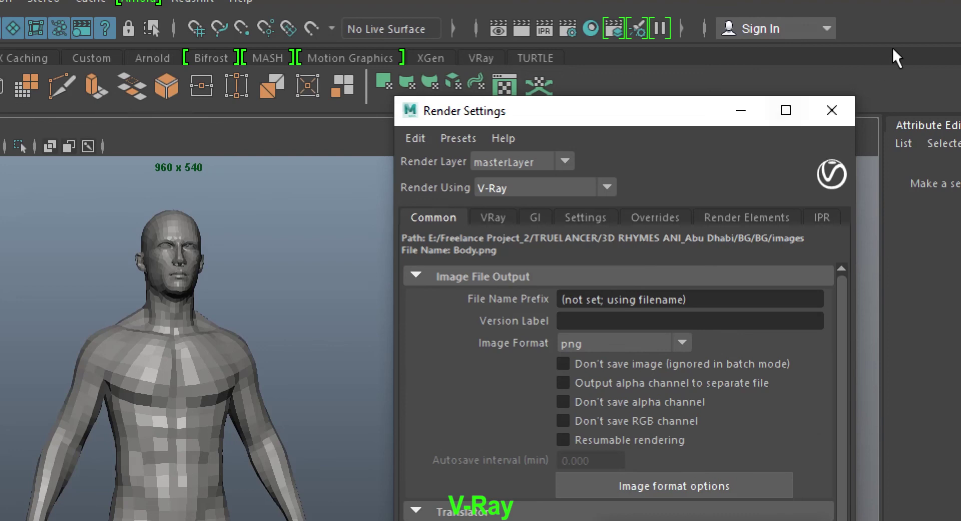
left_click(832, 111)
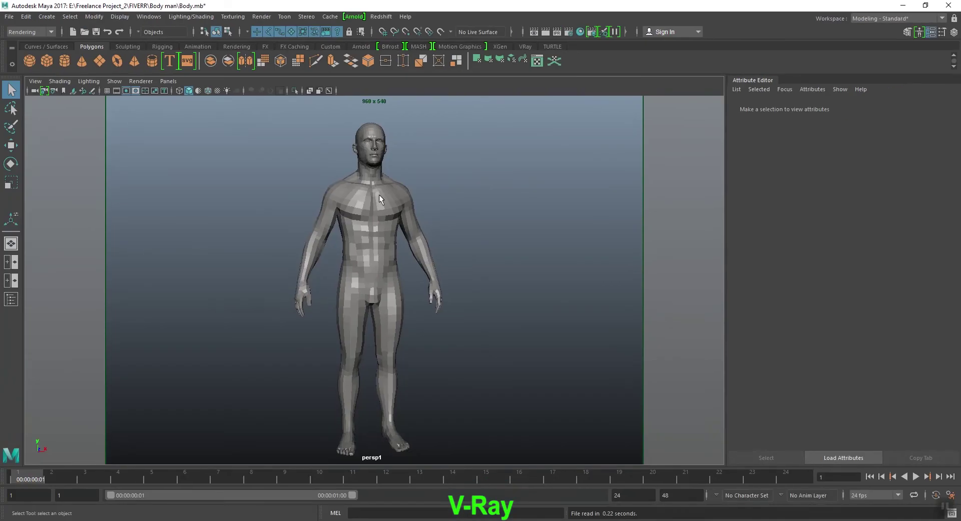
left_click(378, 197)
Assign a new VRay Mtl (VRayMtl1) to the body and open Hypershade
right_click(378, 197)
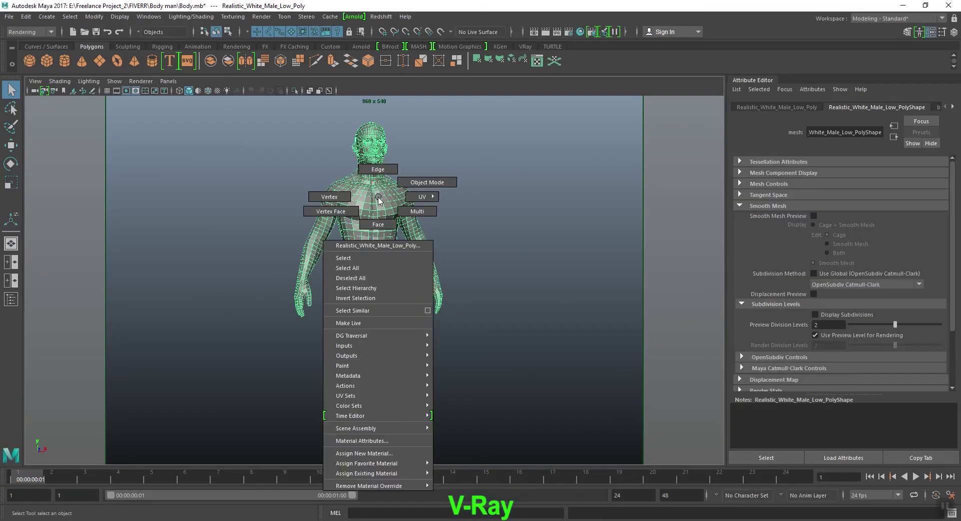
mouse_move(388, 428)
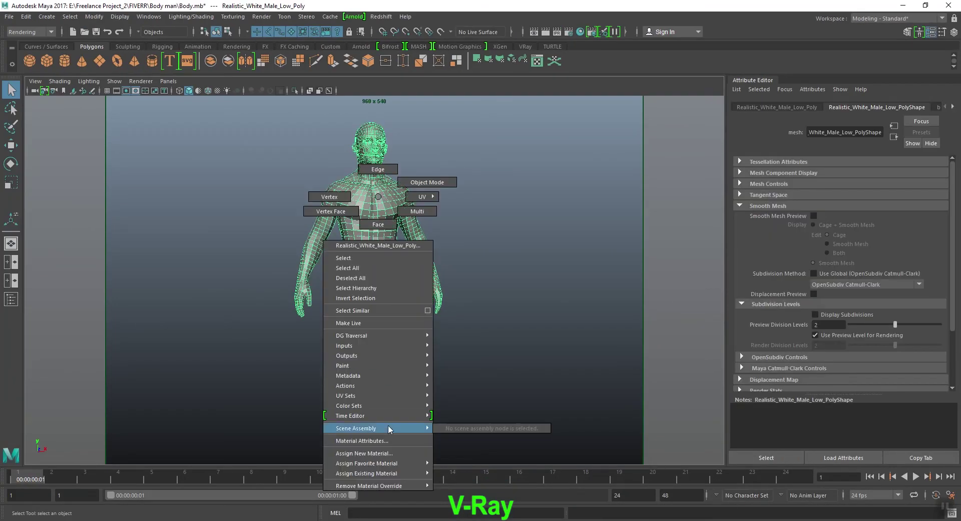
left_click(365, 453)
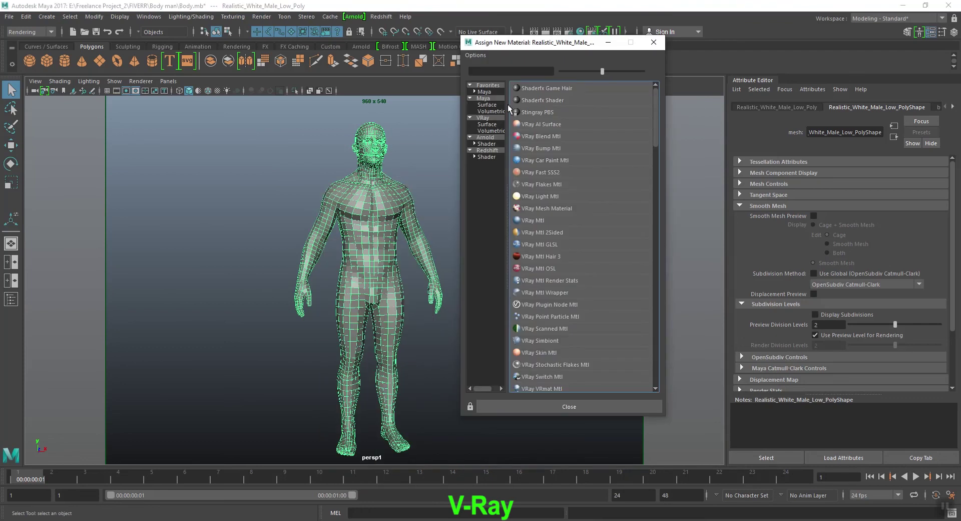
left_click(484, 118)
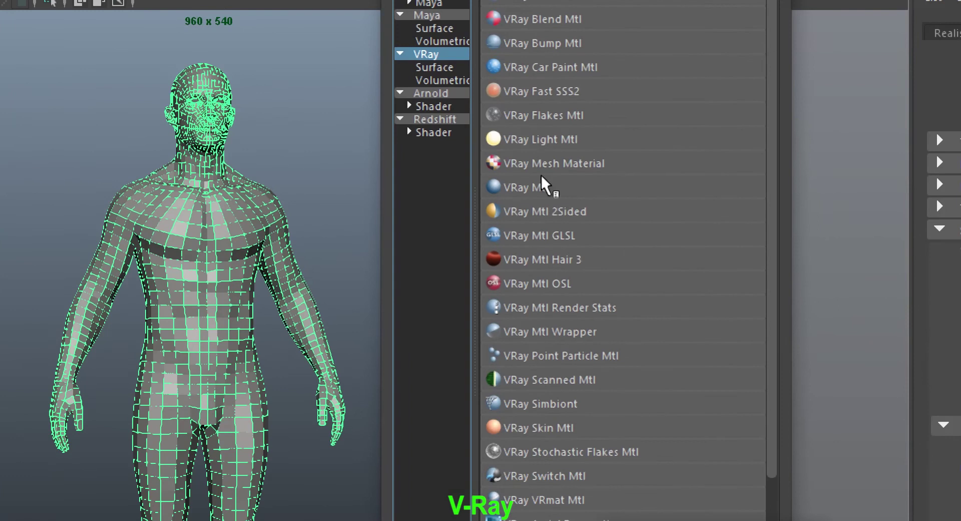
left_click(538, 187)
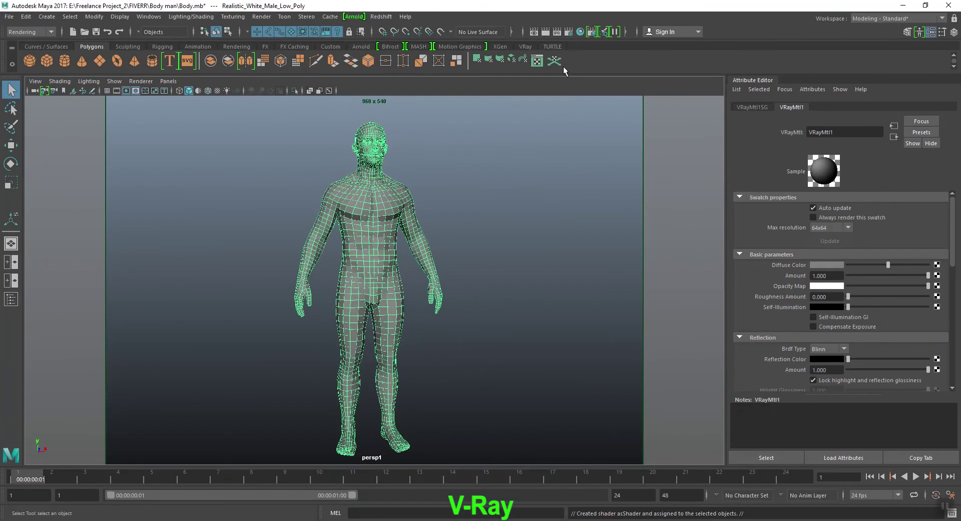
left_click(580, 32)
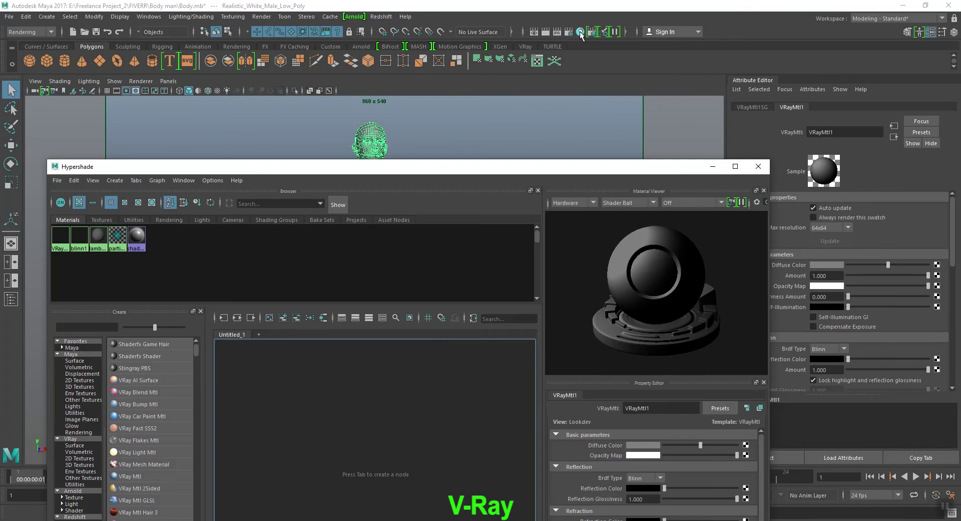
Create a VRayEdges1 texture from Hypershade's VRay node list, arranging the window beside the viewport
mouse_move(349, 170)
left_mouse_down()
mouse_move(325, 119)
mouse_move(310, 168)
mouse_move(334, 178)
left_mouse_up()
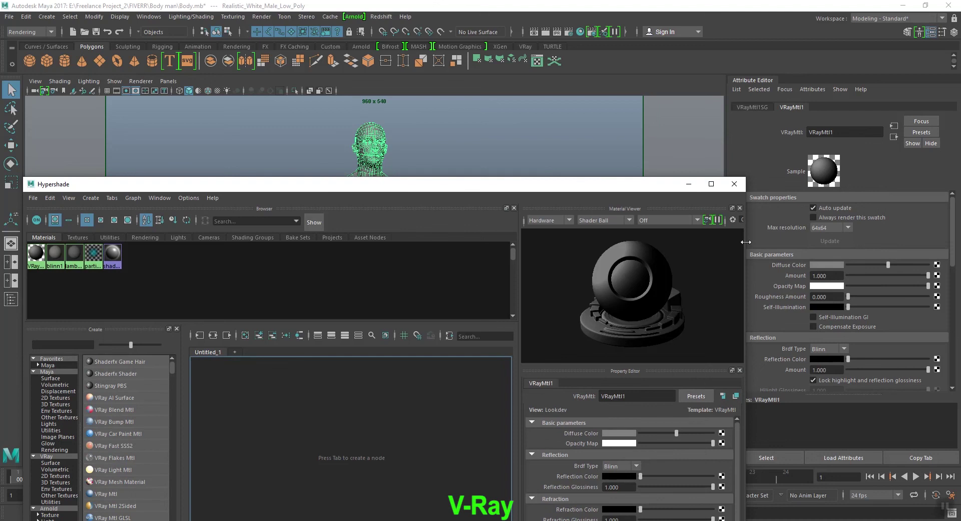
left_click_drag(742, 240, 558, 265)
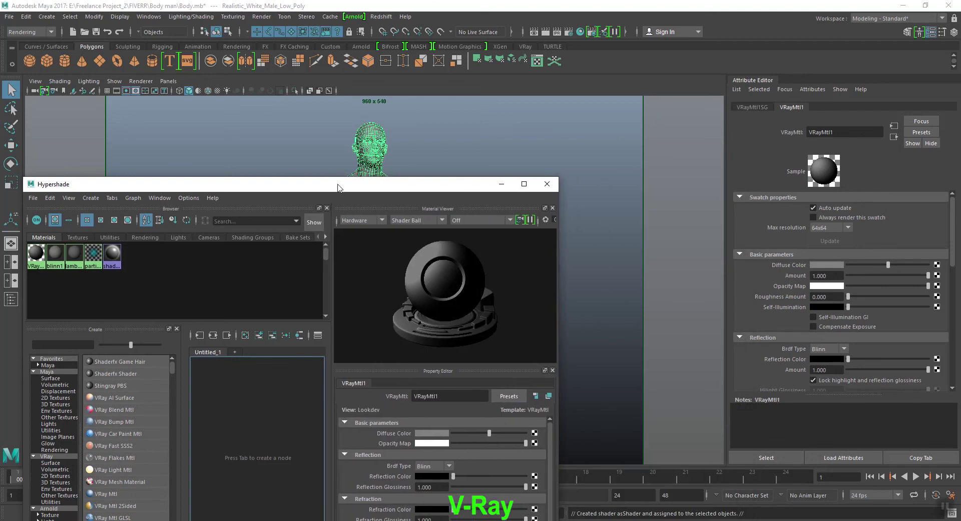
left_click_drag(337, 185, 502, 155)
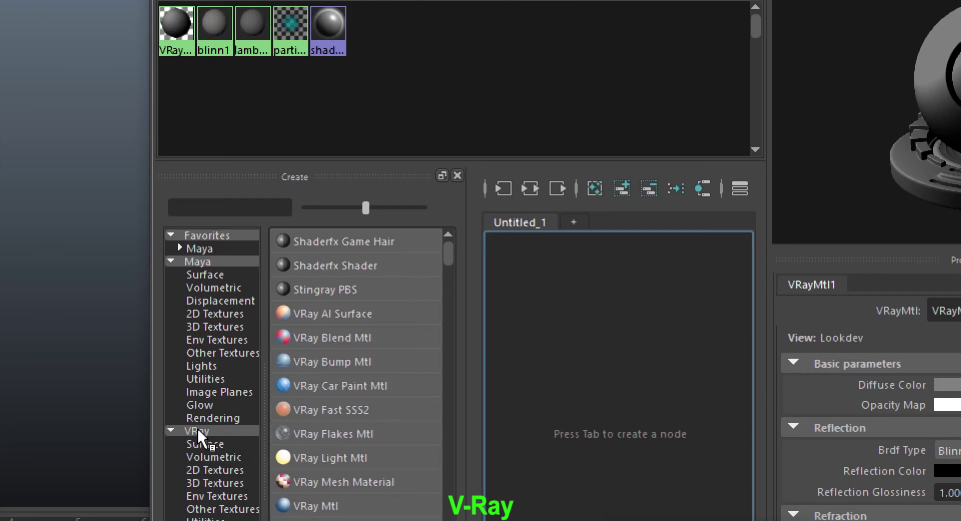
left_click(197, 432)
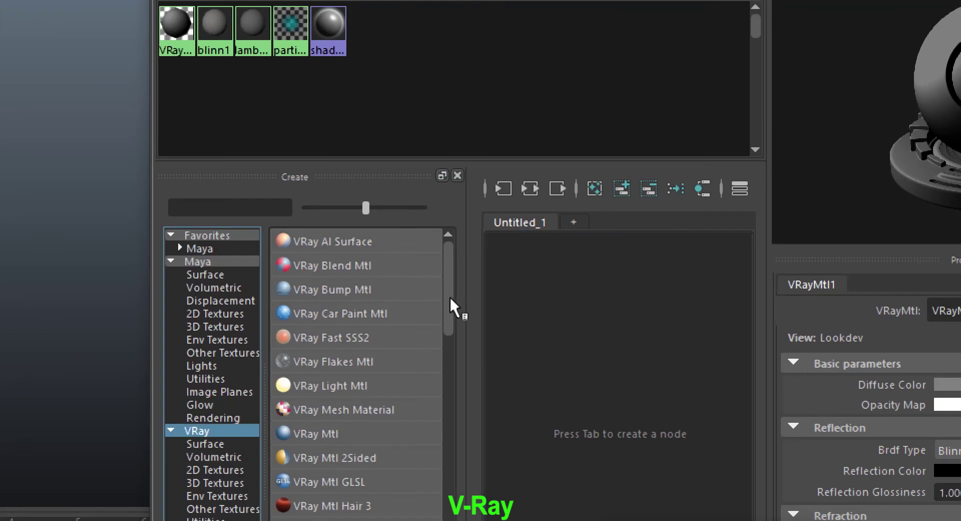
left_click_drag(452, 307, 442, 450)
left_click(328, 389)
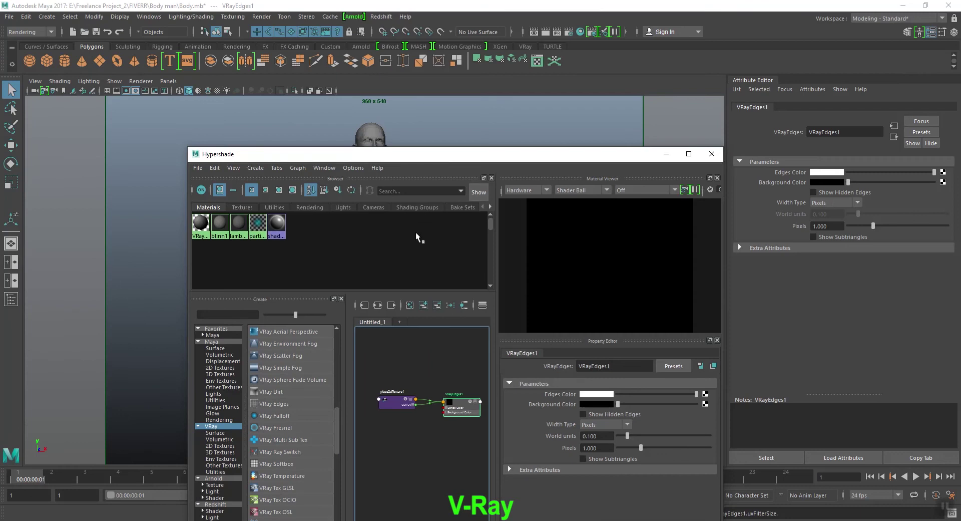
left_click_drag(421, 148, 357, 170)
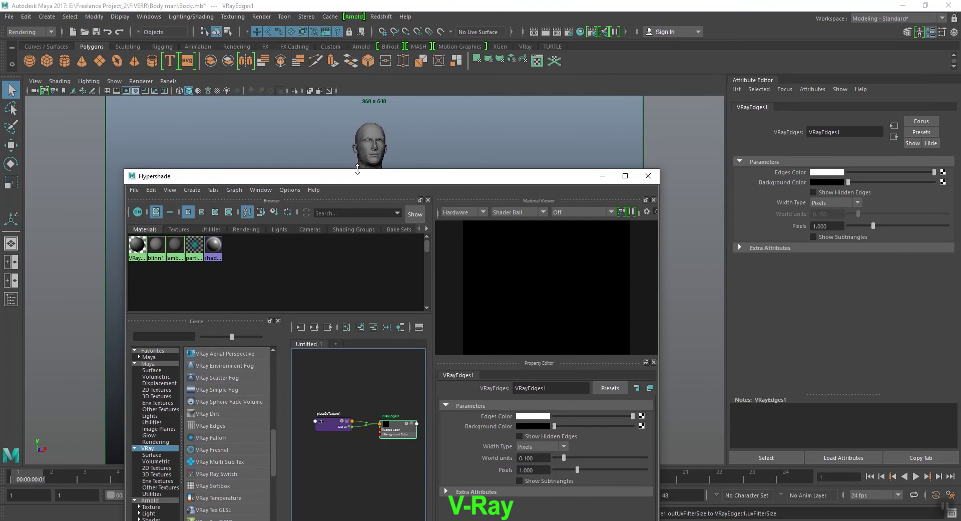
Connect VRayEdges1 to VRayMtl1's Diffuse Color on the body and minimize Hypershade
left_click(371, 134)
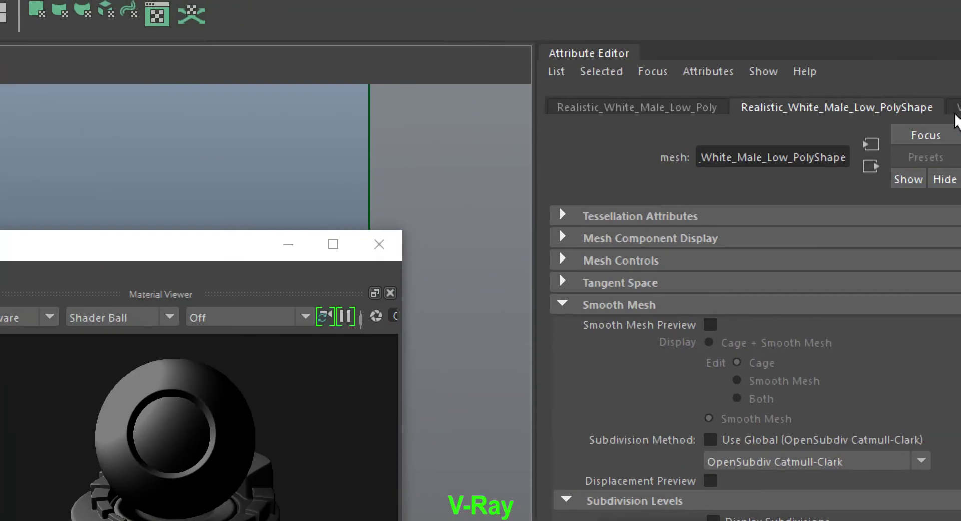
left_click(957, 105)
left_click(887, 104)
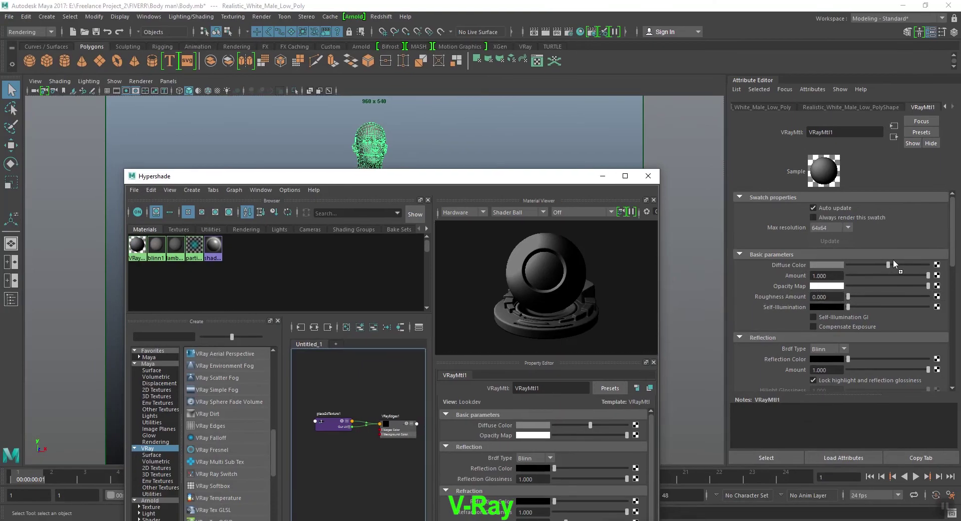
middle_click_drag(915, 260, 930, 261)
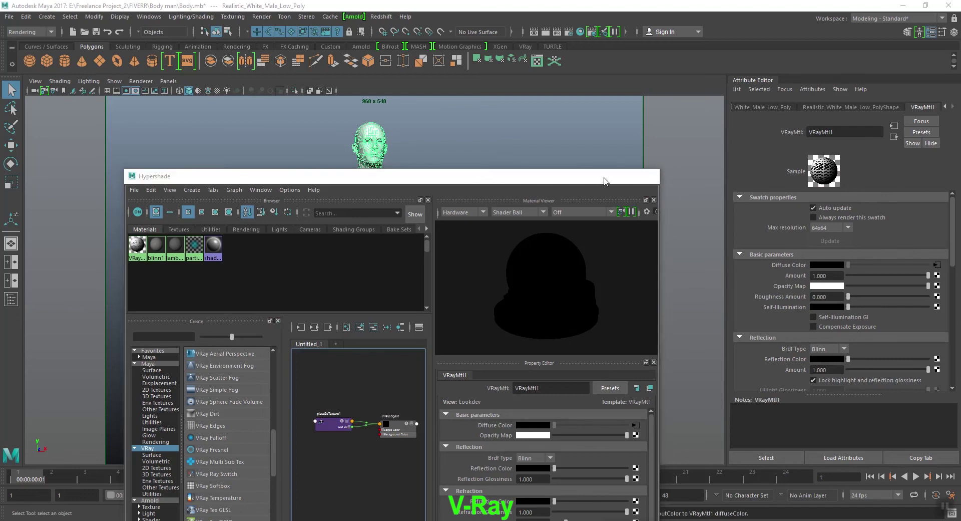
left_click(603, 176)
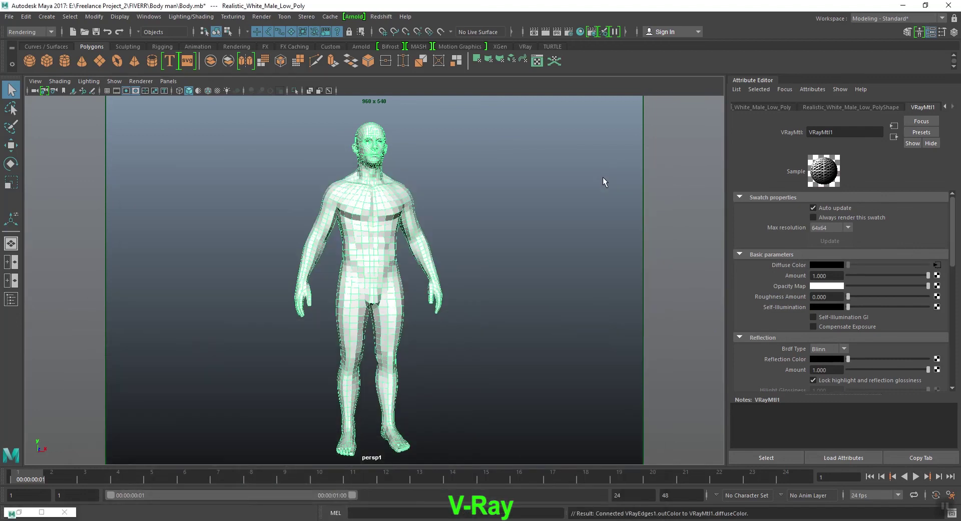
Render the body in V-Ray as white wireframe on black, then set VRayEdges1's background to near white
left_click(543, 31)
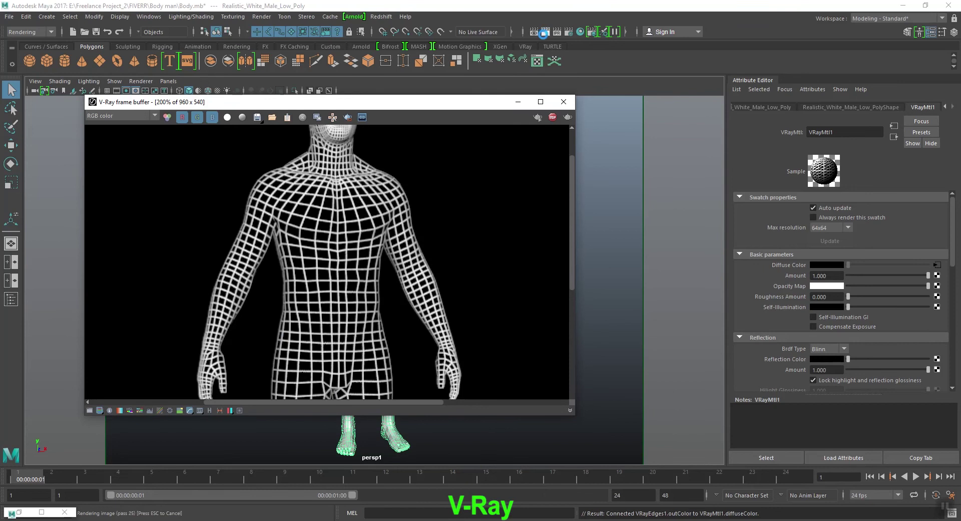
scroll(408, 233, "down", 2)
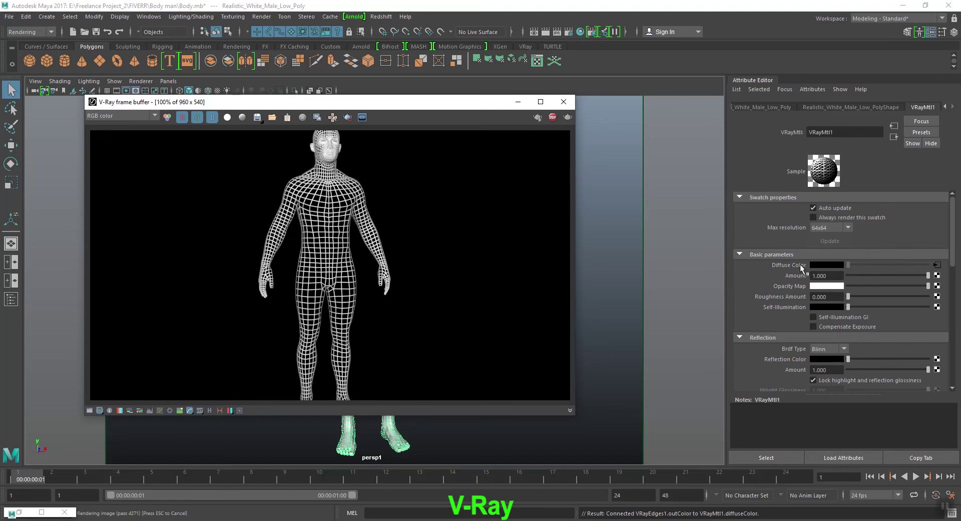
left_click(937, 265)
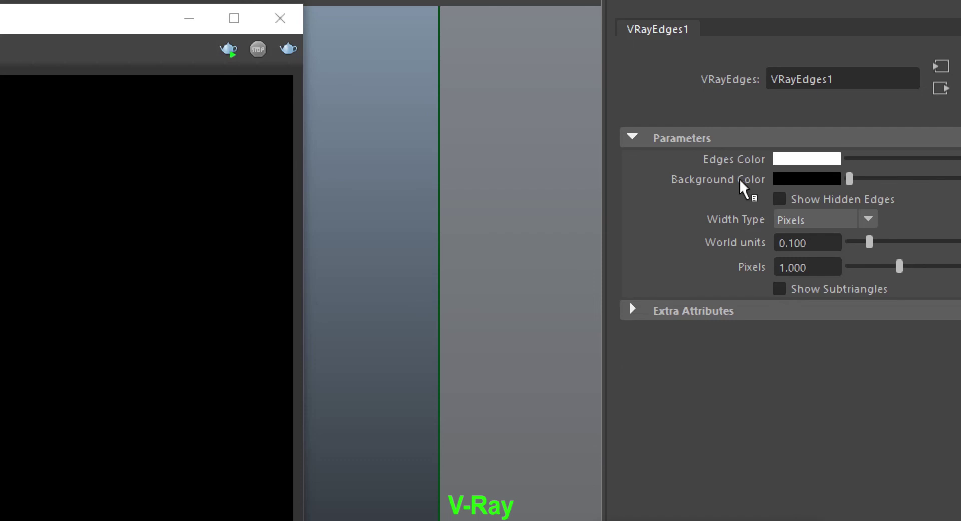
left_click_drag(850, 179, 960, 182)
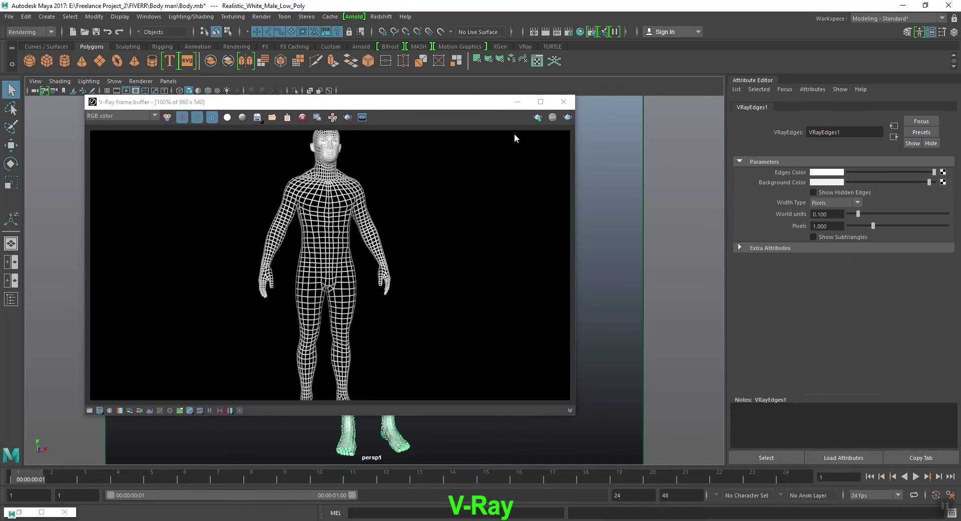
Re-render in an enlarged frame buffer and drag the VRayEdges1 edge colour to black
left_click(538, 117)
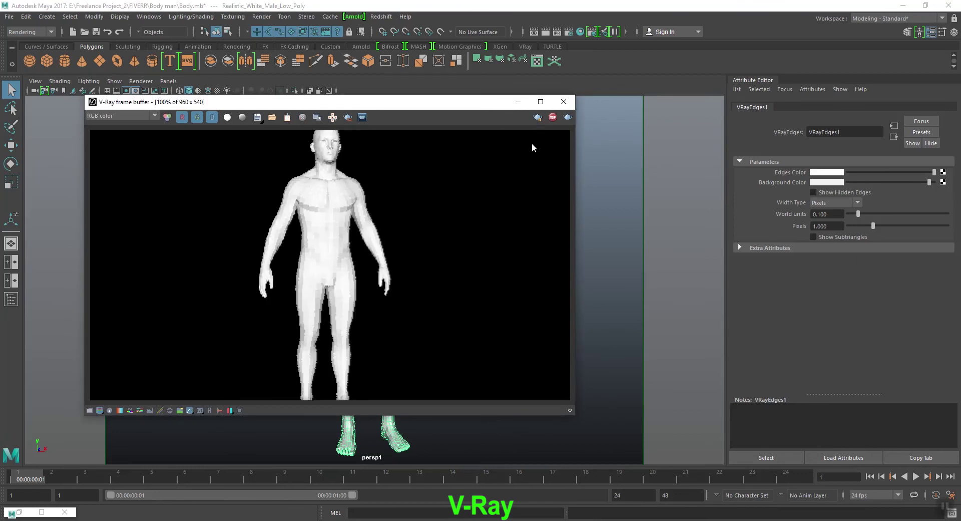
left_click_drag(576, 415, 653, 465)
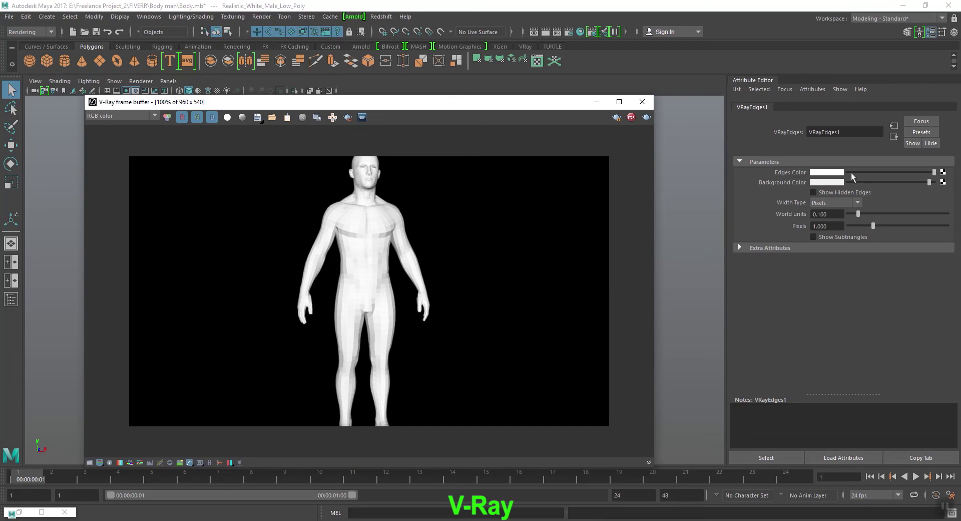
left_click_drag(924, 171, 849, 171)
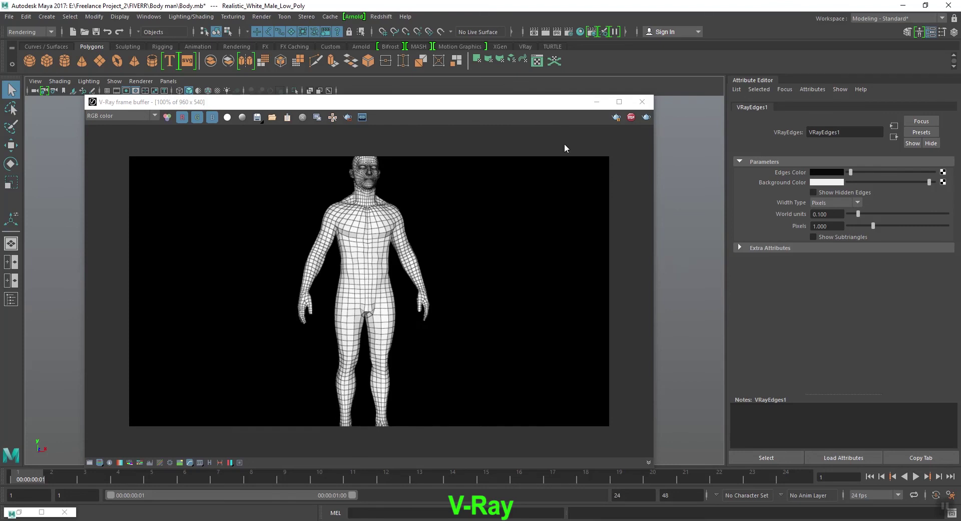
mouse_move(545, 103)
left_mouse_down()
mouse_move(316, 140)
mouse_move(380, 175)
mouse_move(559, 94)
left_mouse_up()
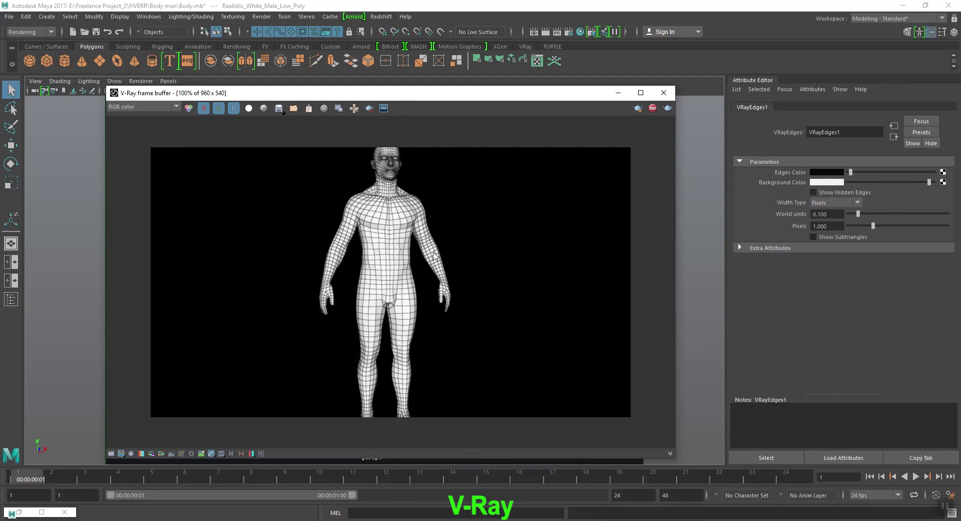
Test a 5 pixel edge width on VRayEdges1, then return it to 1
scroll(436, 256, "up", 1)
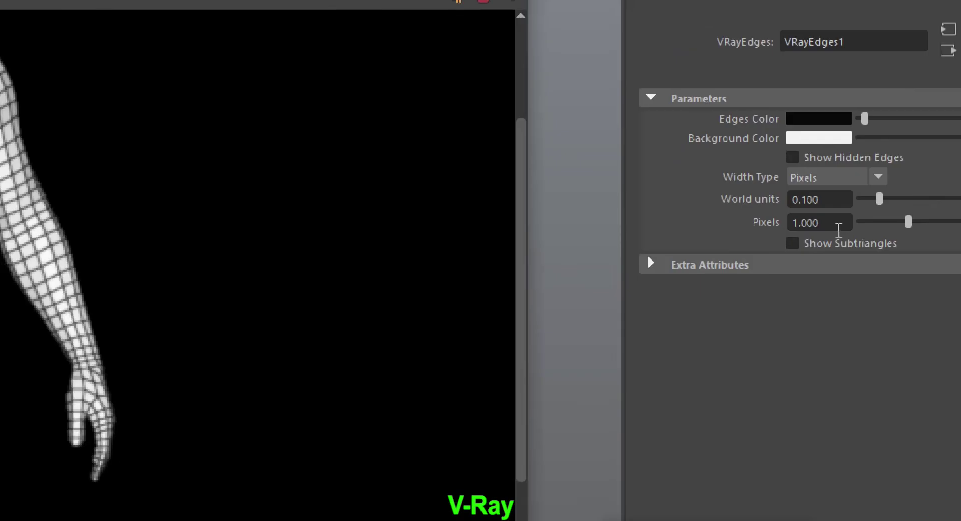
left_click_drag(837, 223, 736, 221)
type("5")
key("Return")
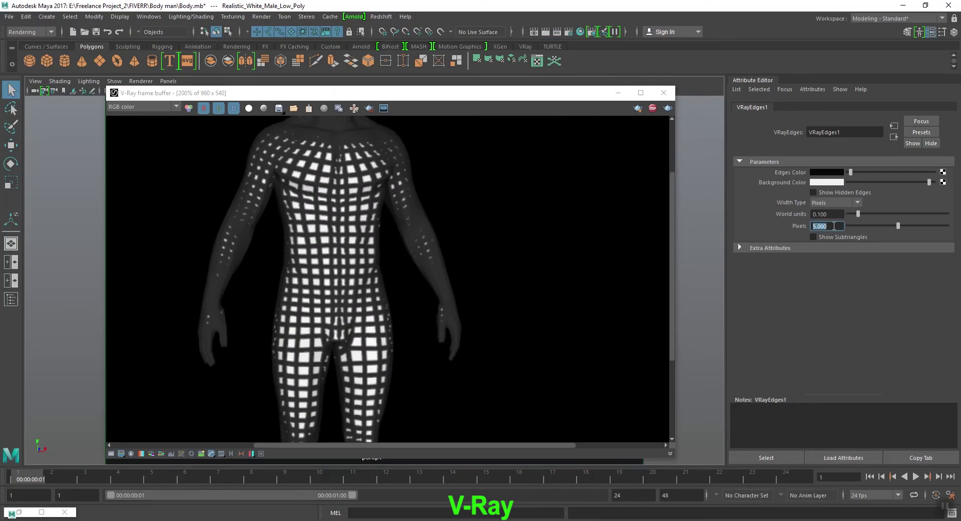
left_click(813, 226)
key("ctrl+a")
type("1")
key("Return")
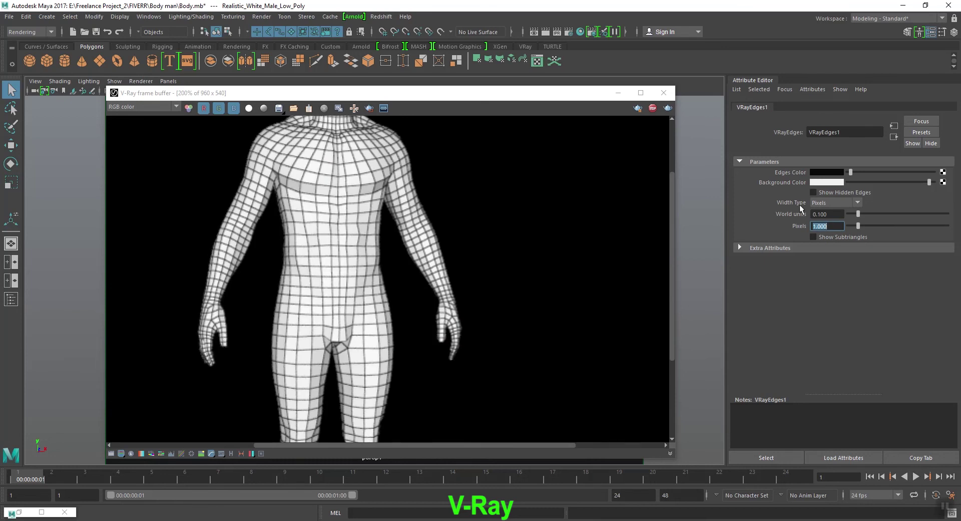
Switch Width Type to World units and try widths 0.2, 0.3, then 0.1
left_click(830, 202)
left_click(830, 223)
left_click(836, 213)
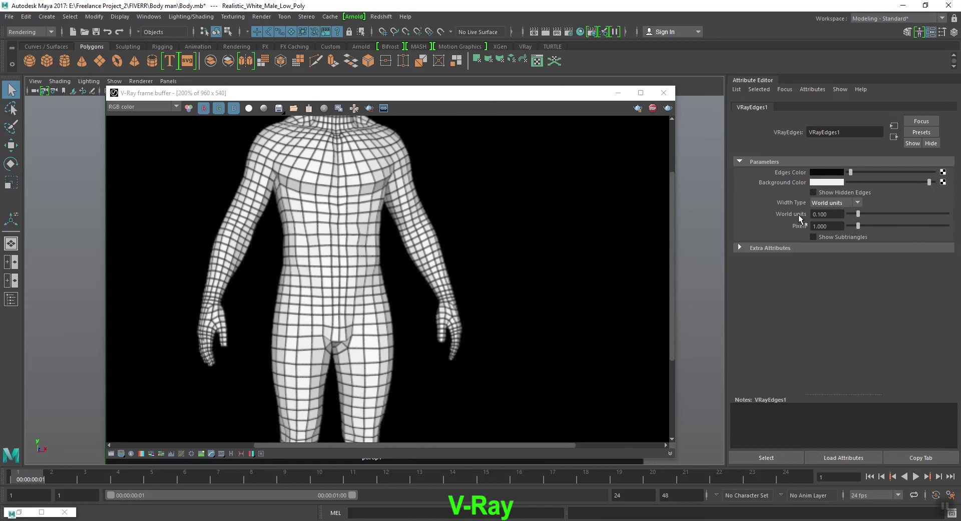
left_click(826, 214)
type("0.2")
key("Return")
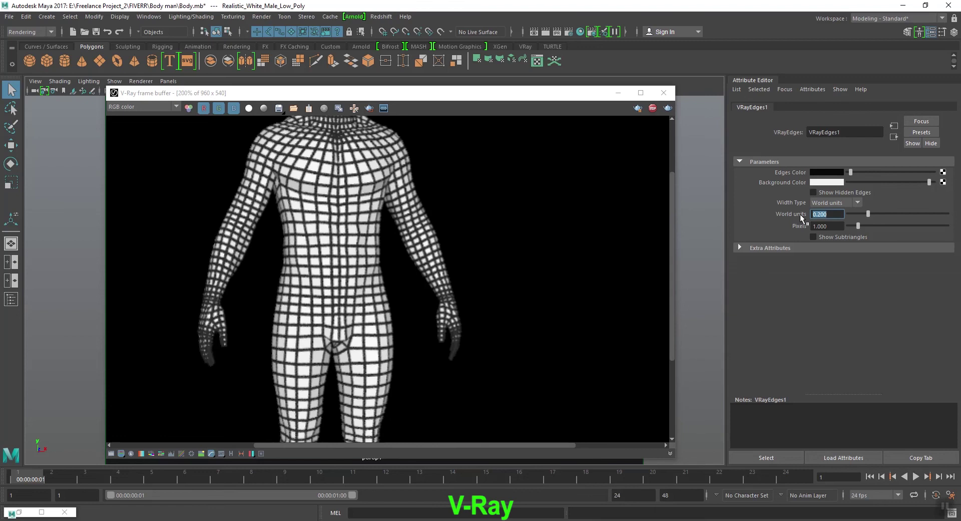
type("0.3")
key("Return")
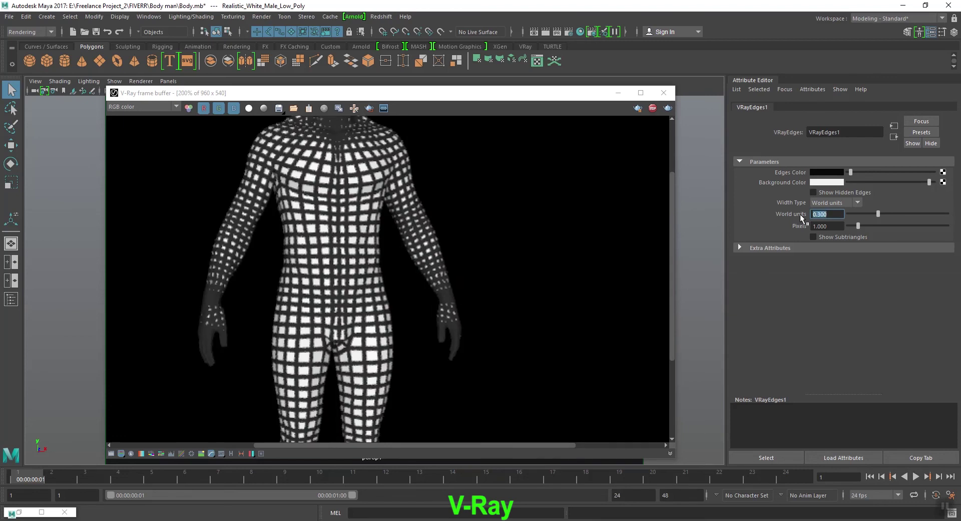
type("0.1")
key("Return")
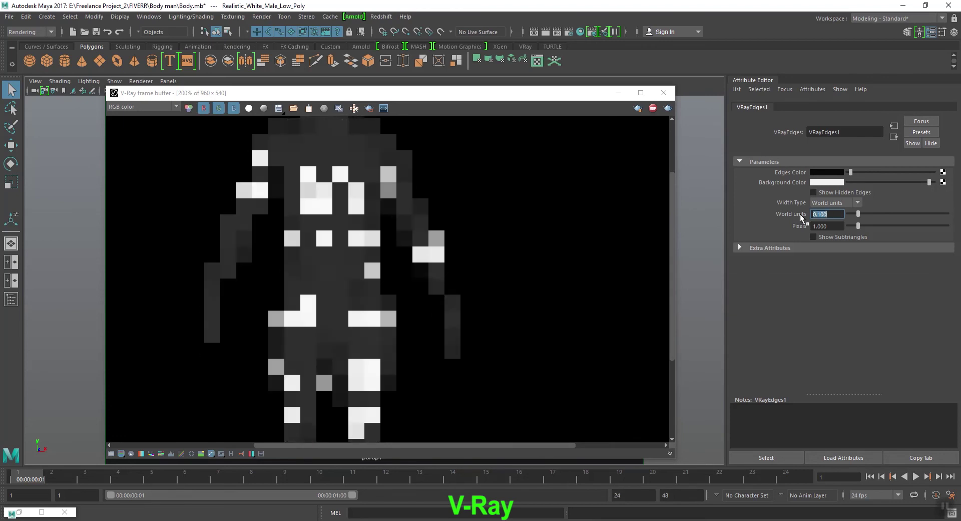
Turn off Show Hidden Edges on VRayEdges1 so only quad edges render
left_click(843, 202)
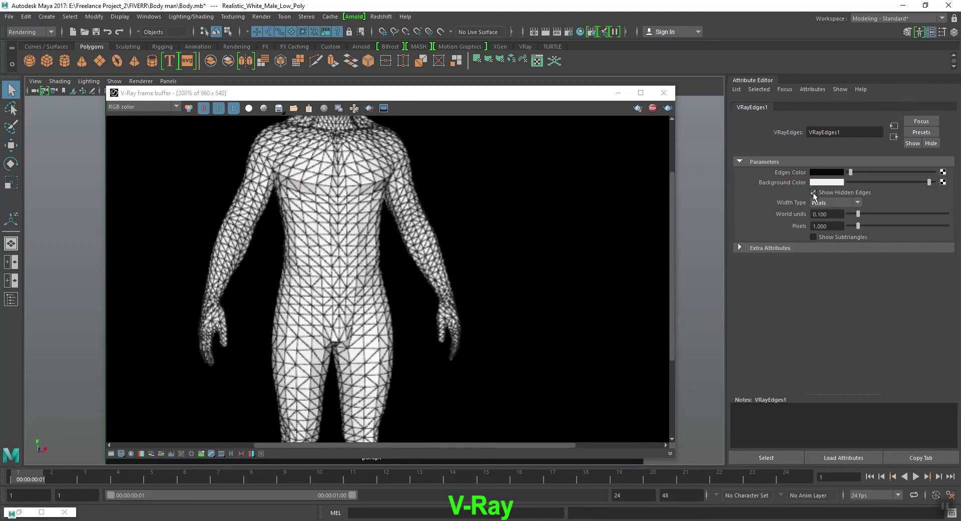
scroll(357, 246, "down", 1)
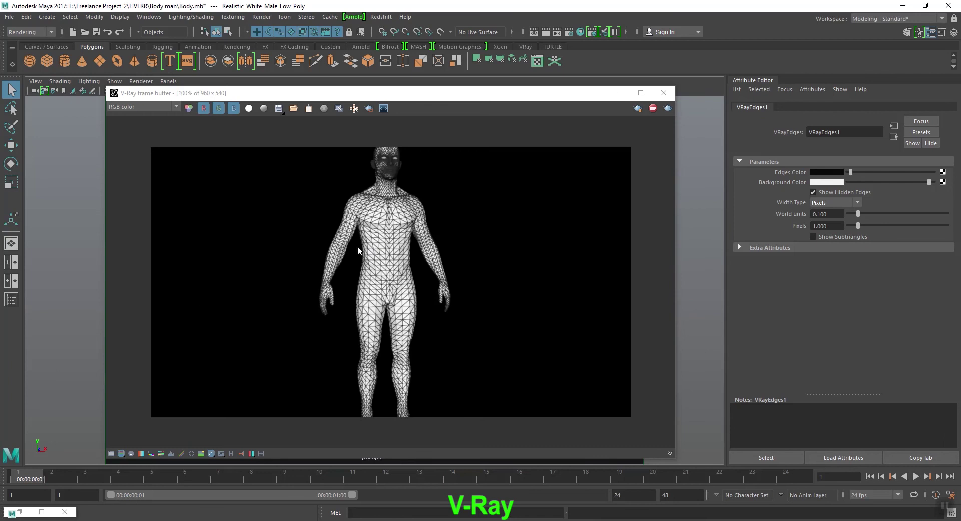
scroll(373, 249, "up", 1)
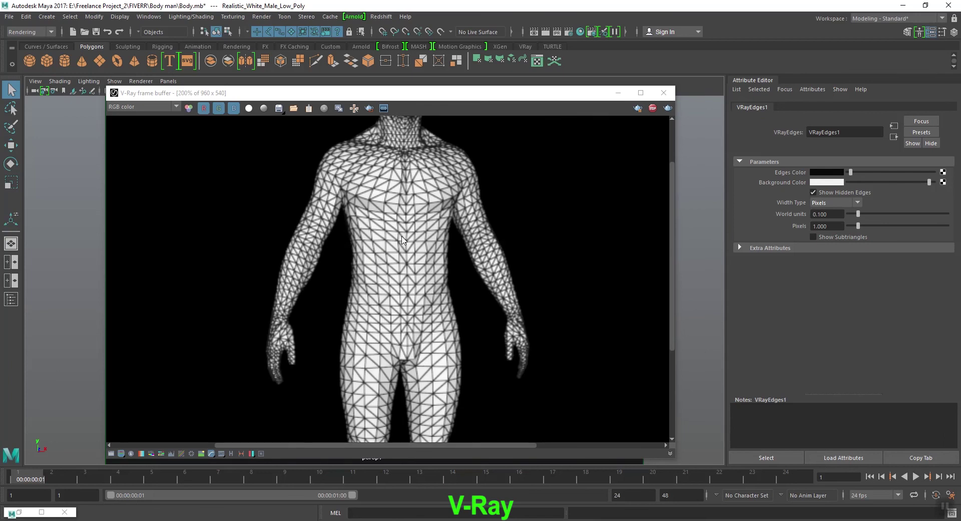
scroll(402, 239, "down", 1)
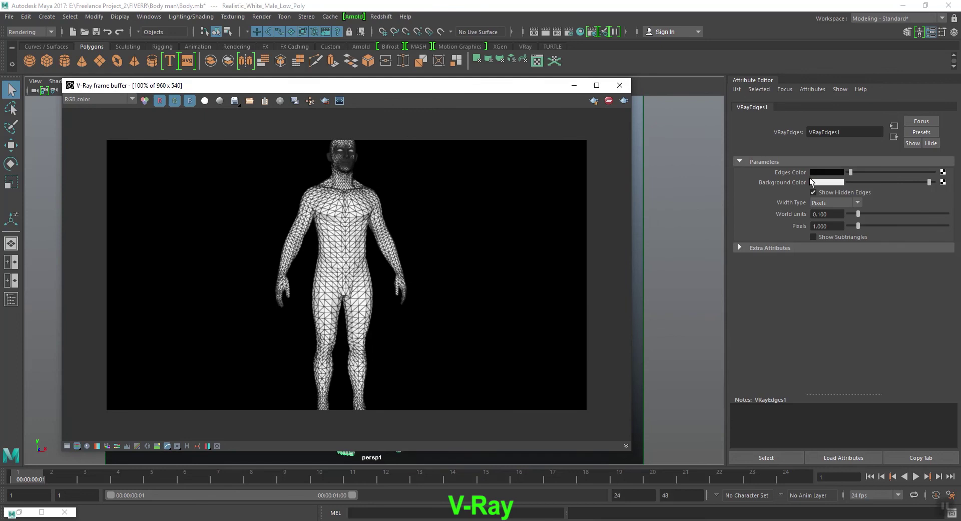
left_click(813, 192)
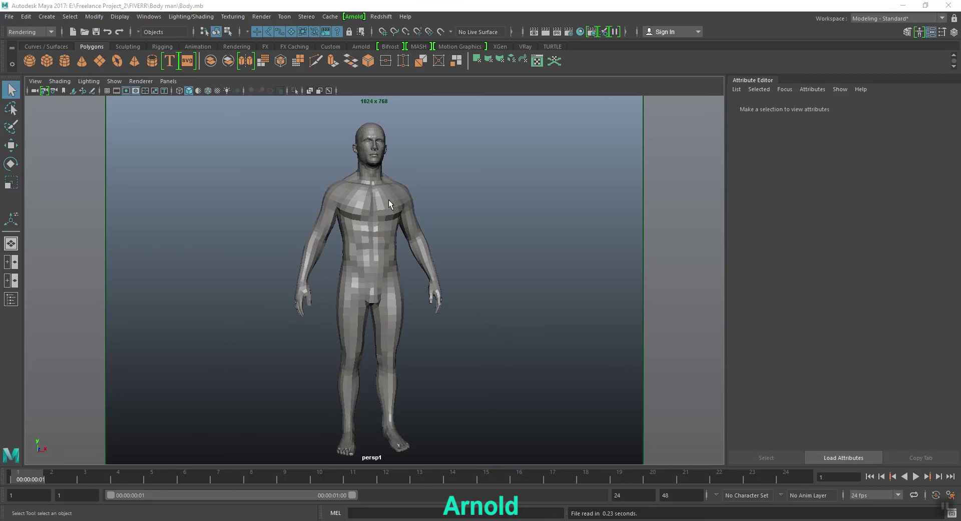
Set Render Using to Arnold Renderer in Render Settings
left_click(572, 33)
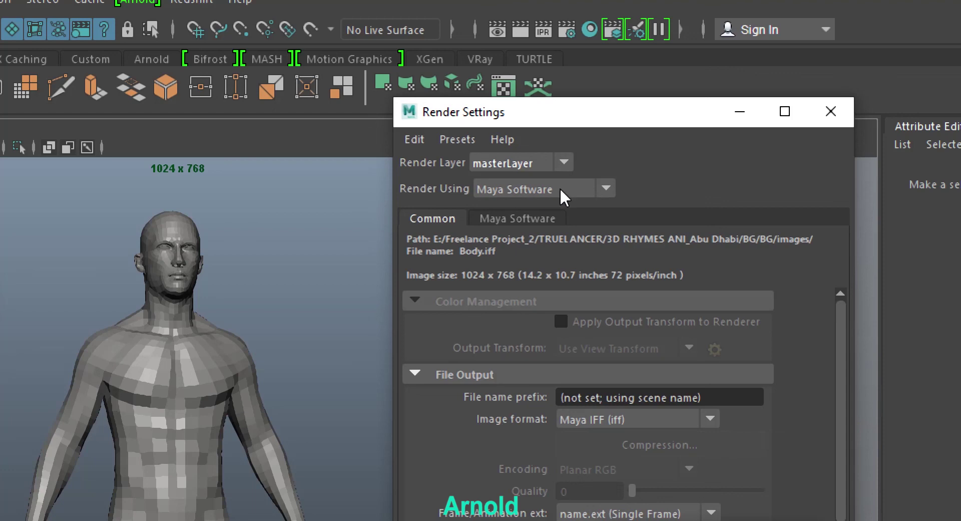
left_click(574, 186)
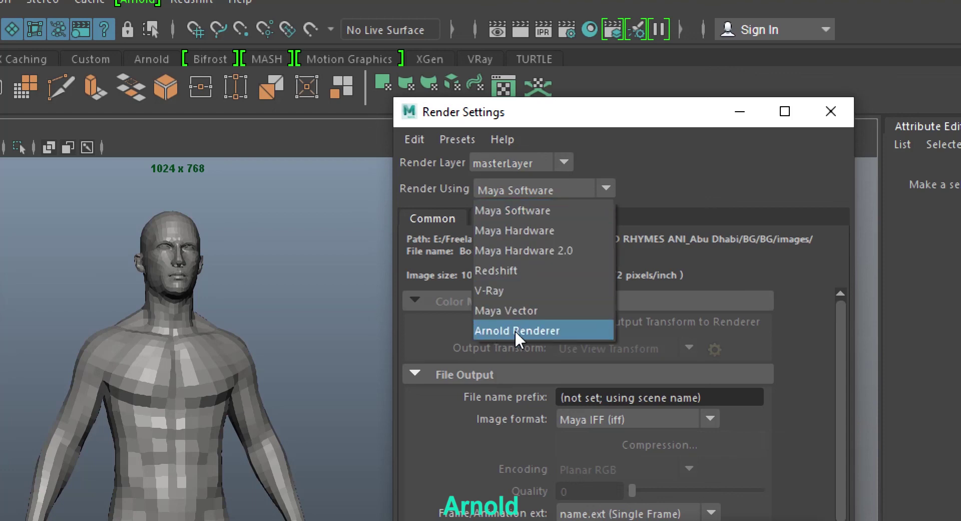
left_click(531, 330)
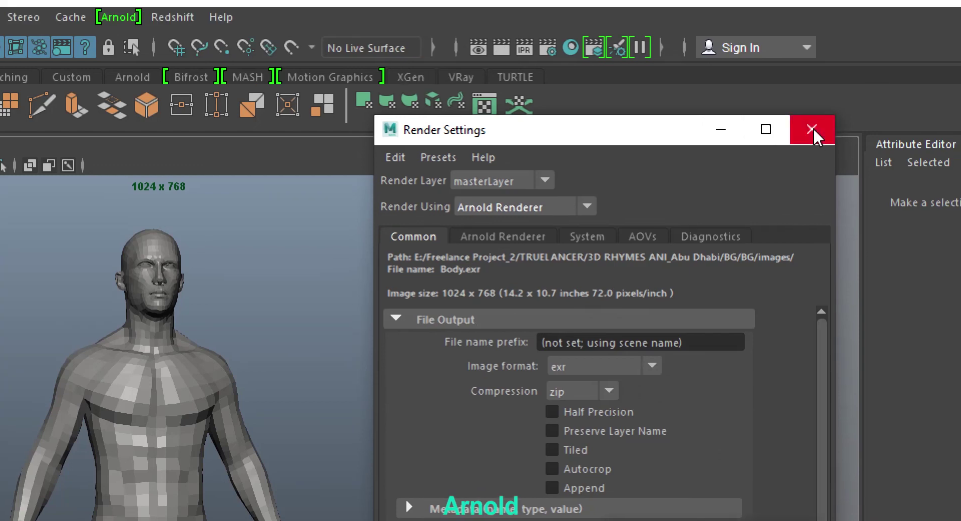
left_click(812, 131)
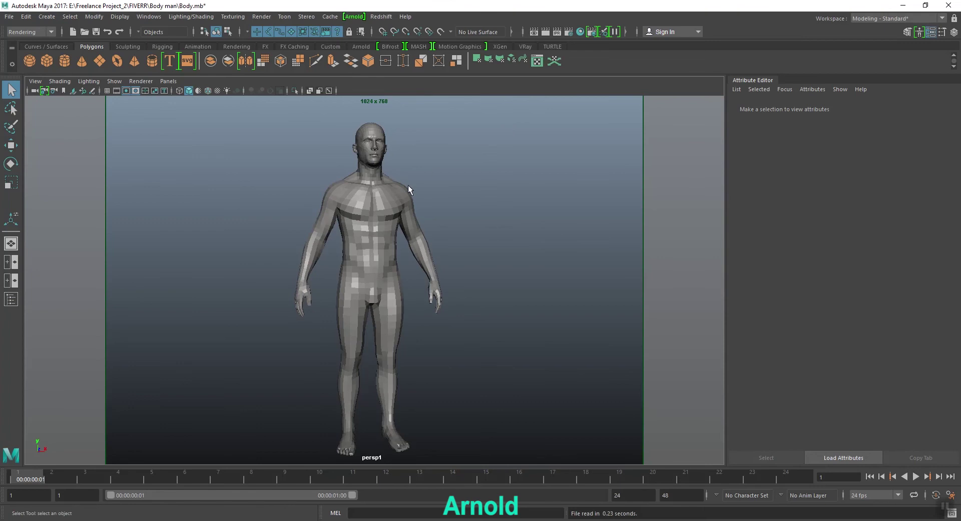
Assign a new Arnold aiWireframe material (aiWireframe1) to the male body mesh
left_click(385, 198)
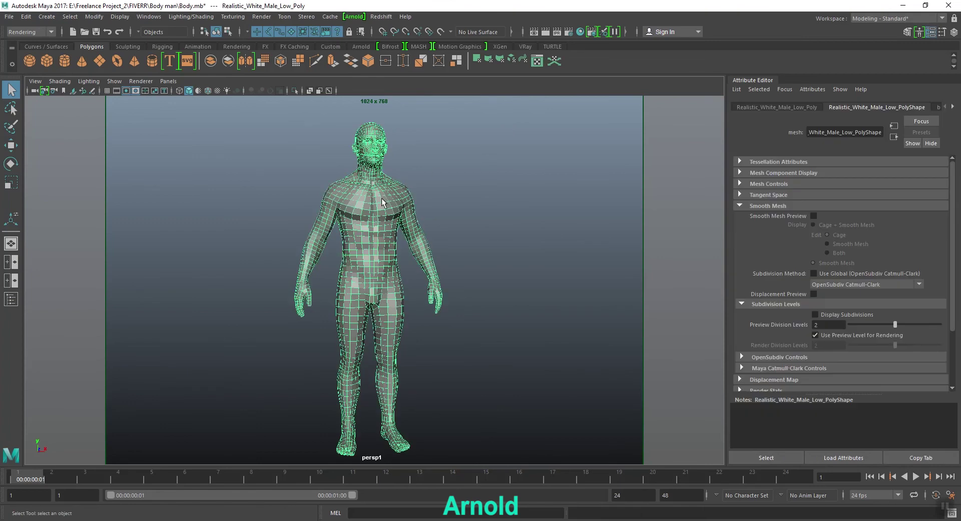
right_click(381, 198)
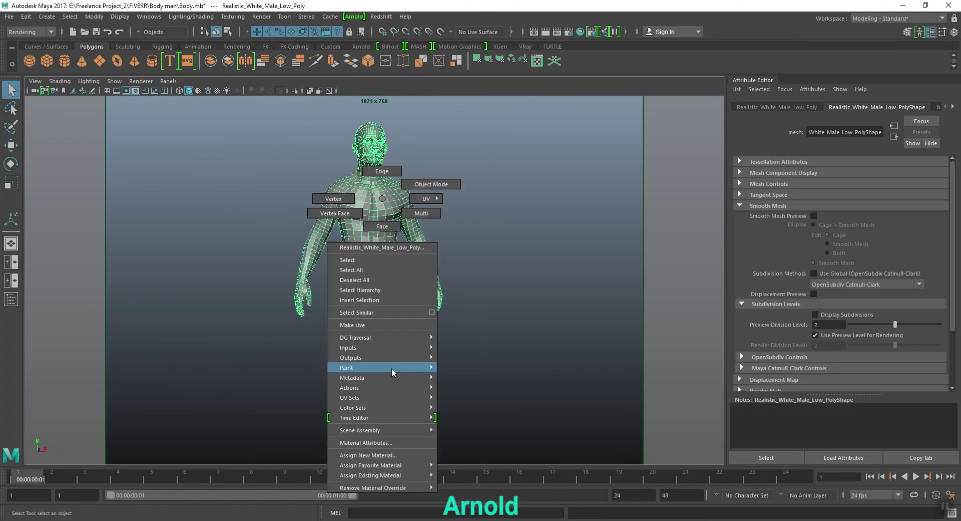
left_click(395, 455)
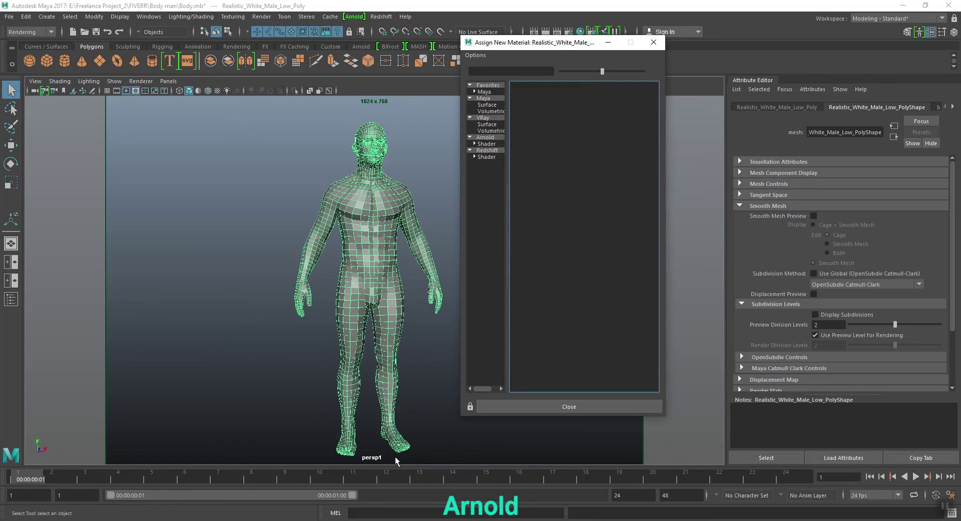
left_click(485, 139)
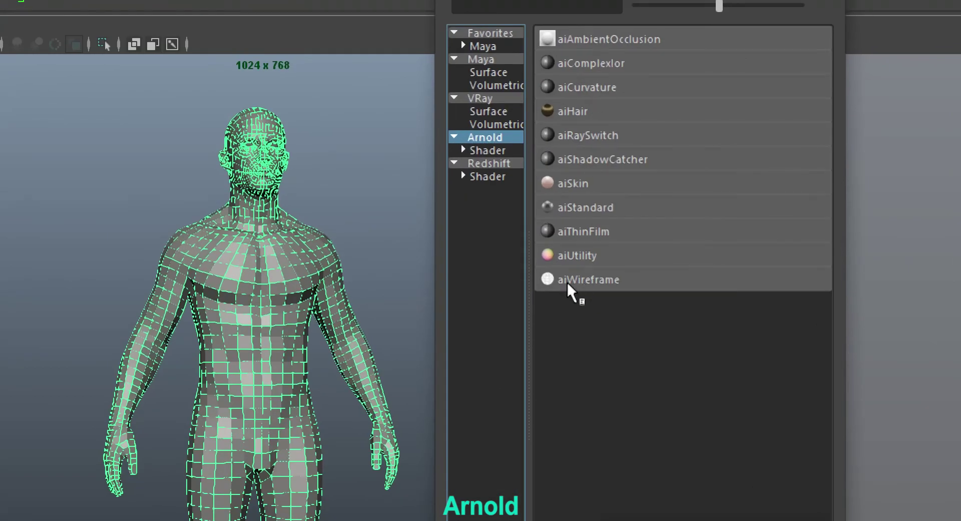
left_click(601, 279)
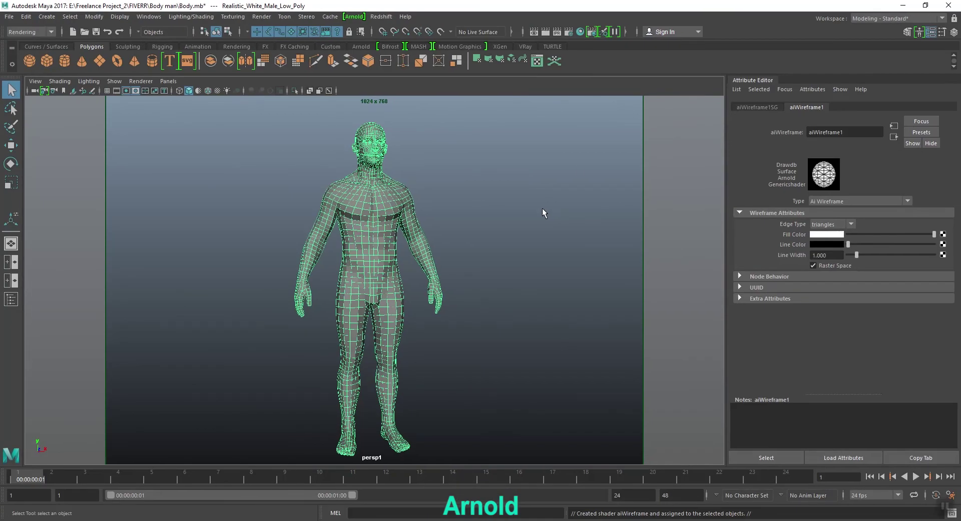
Render with Arnold, switch aiWireframe1 Edge Type to polygons, and re-render
left_click(545, 32)
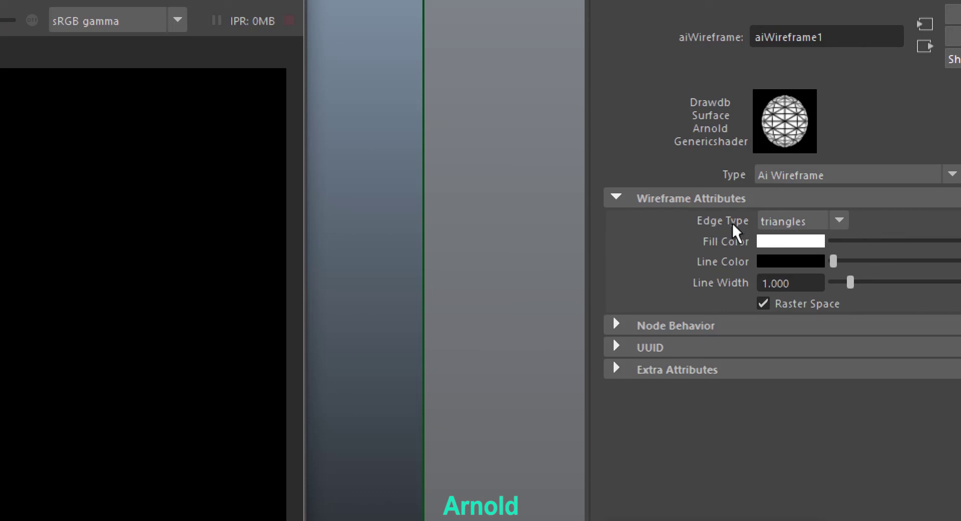
left_click(795, 224)
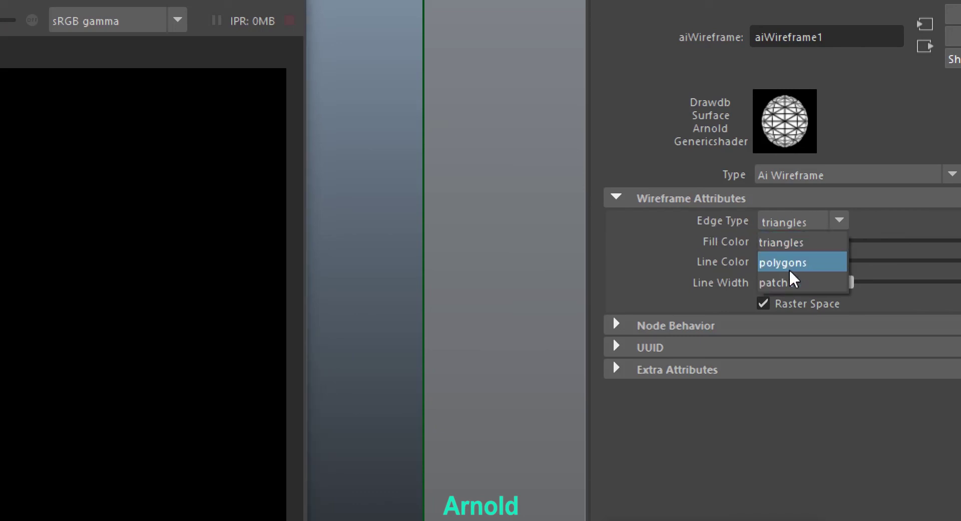
left_click(810, 265)
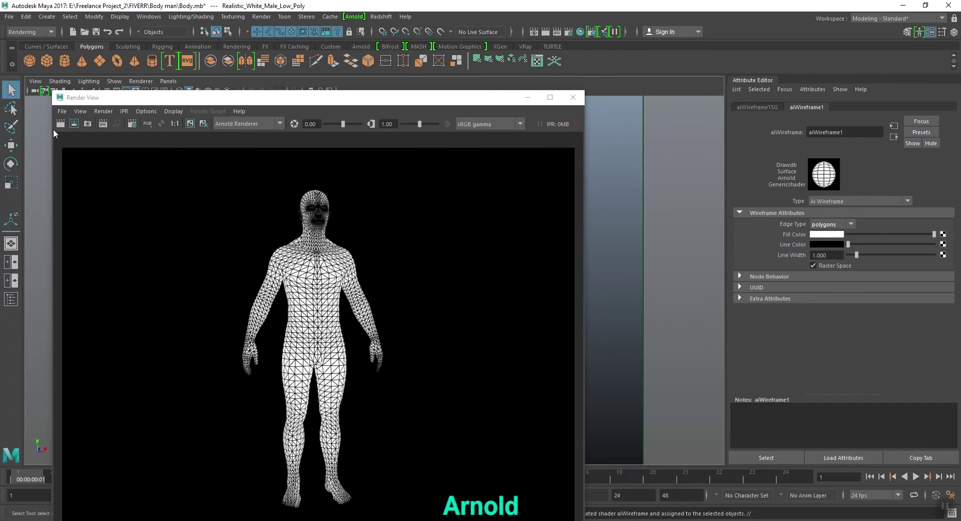
left_click(59, 124)
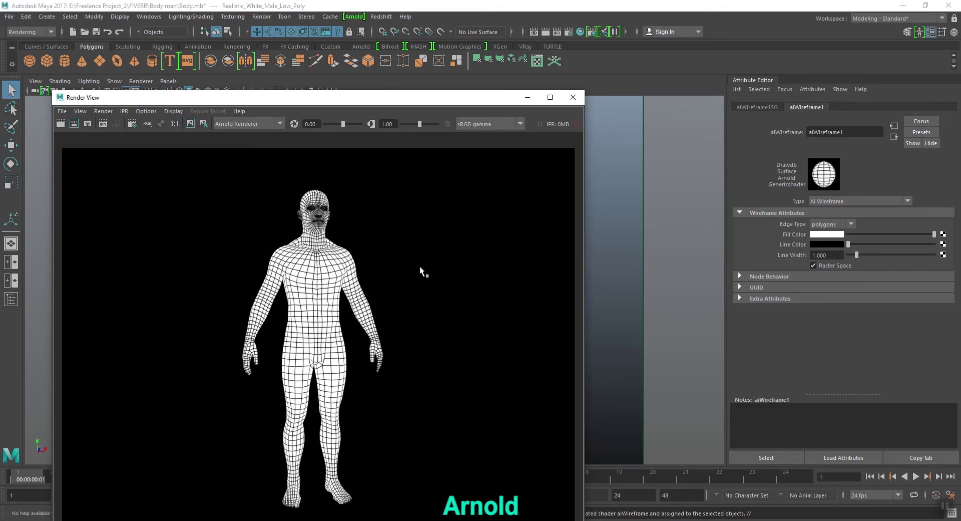
Make aiWireframe1's line colour bright red and re-render
left_click(828, 245)
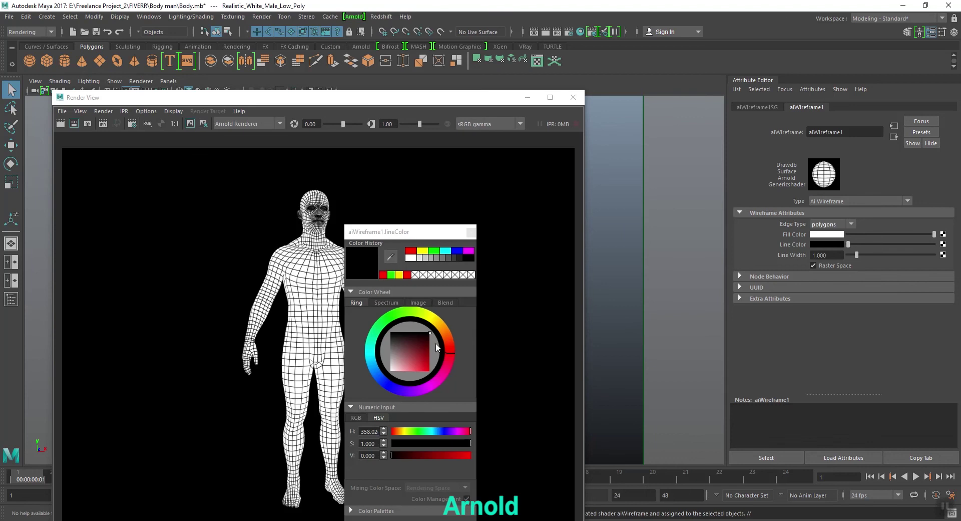
left_click_drag(424, 347, 432, 371)
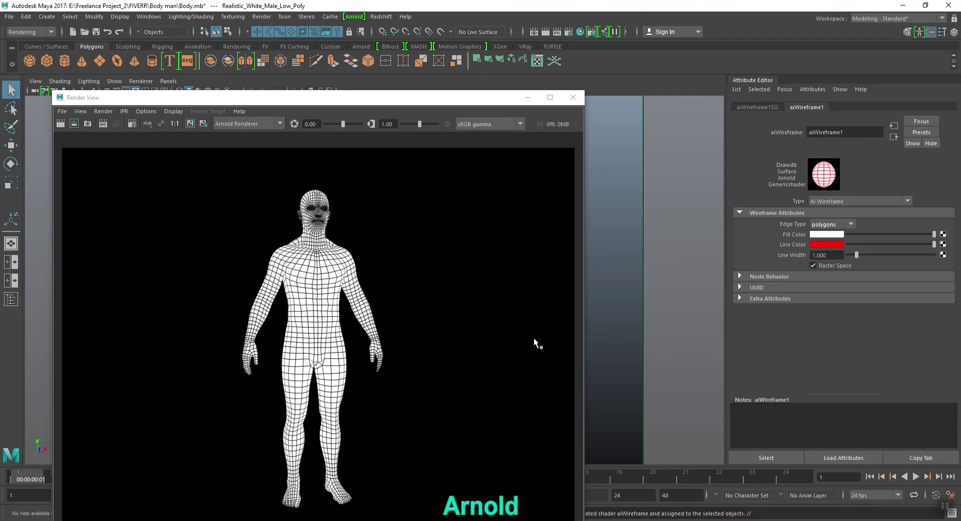
left_click(60, 127)
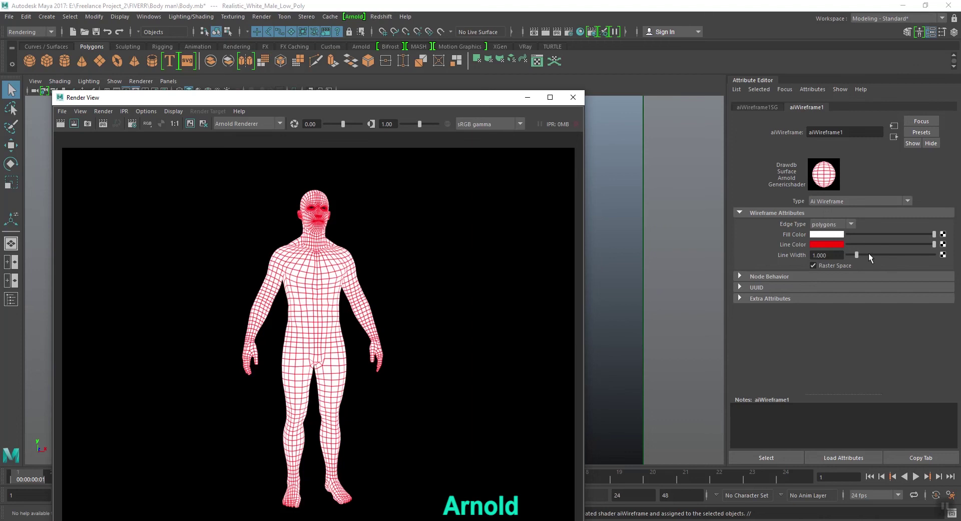
left_click(837, 234)
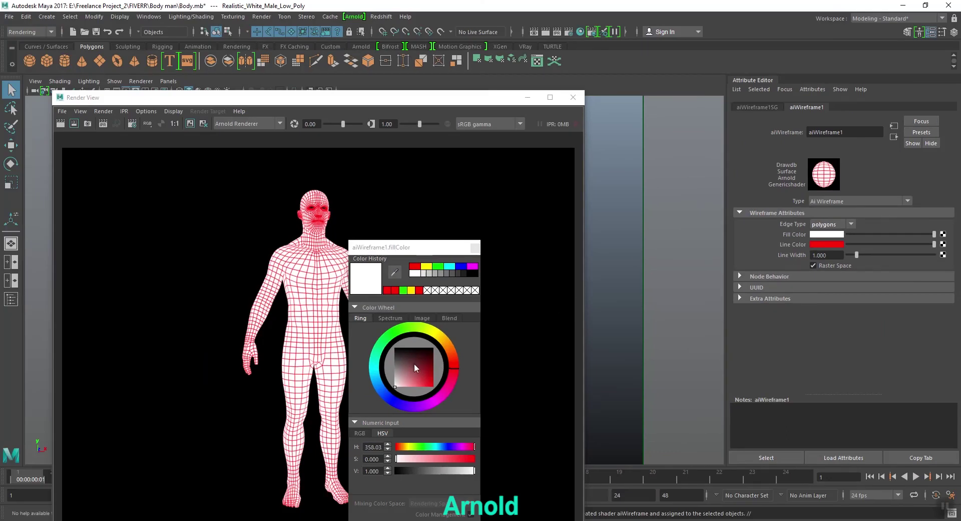
Set aiWireframe1's fill colour to bright green and re-render
mouse_move(414, 362)
left_mouse_down()
mouse_move(418, 351)
mouse_move(399, 330)
left_mouse_up()
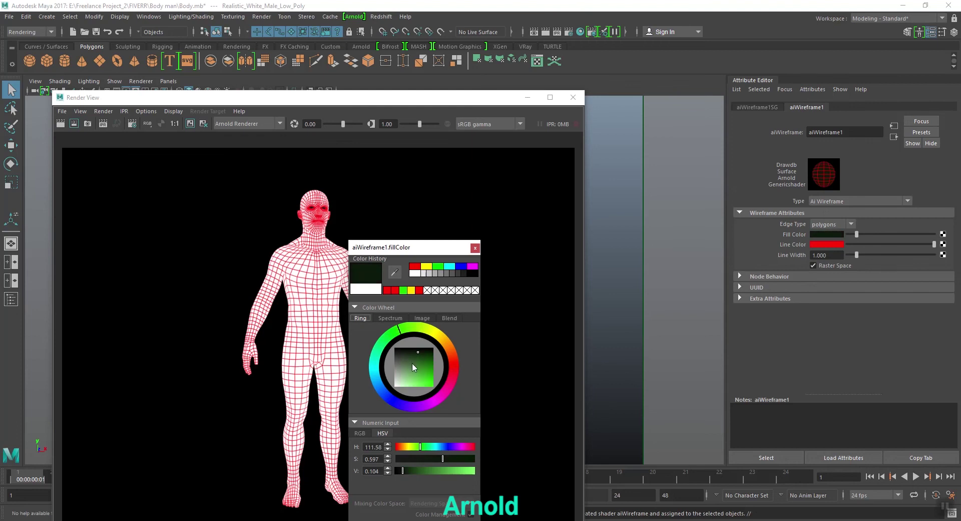
left_click_drag(413, 362, 435, 387)
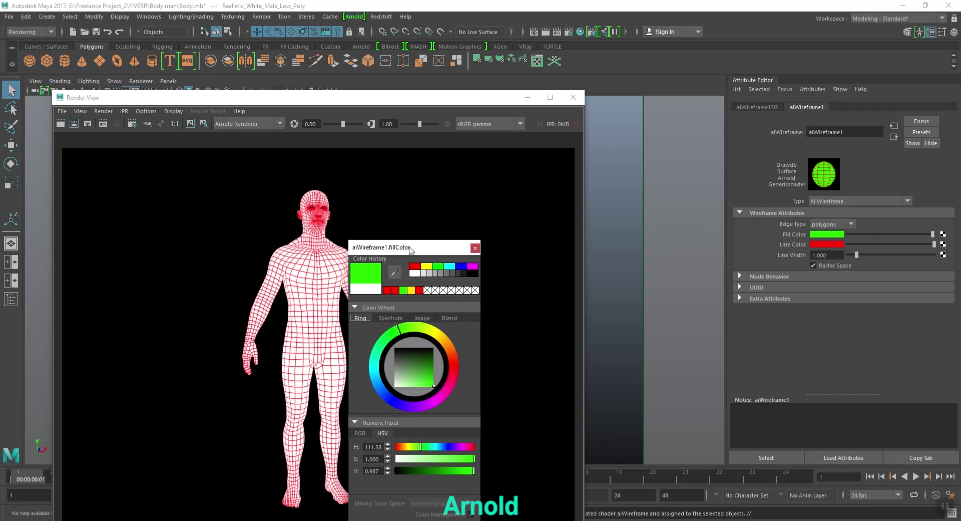
left_click_drag(410, 248, 475, 196)
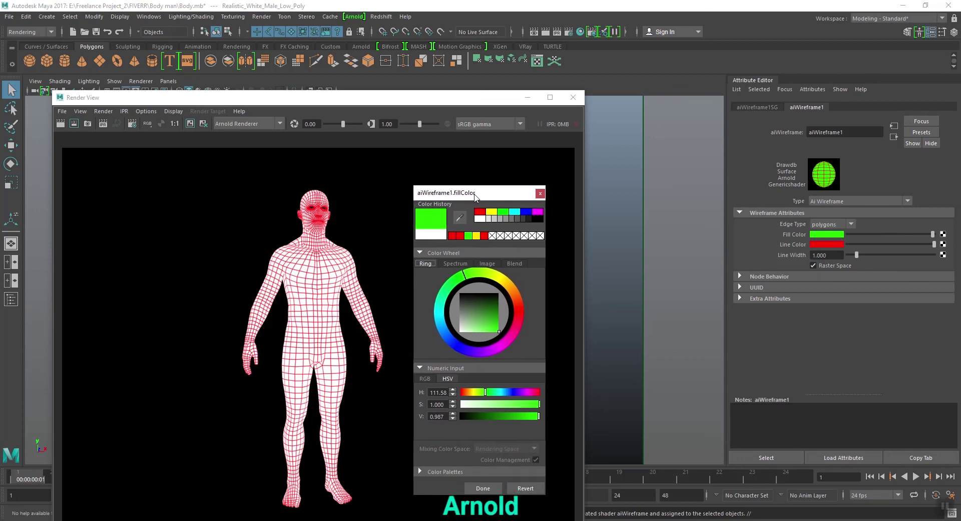
left_click(483, 488)
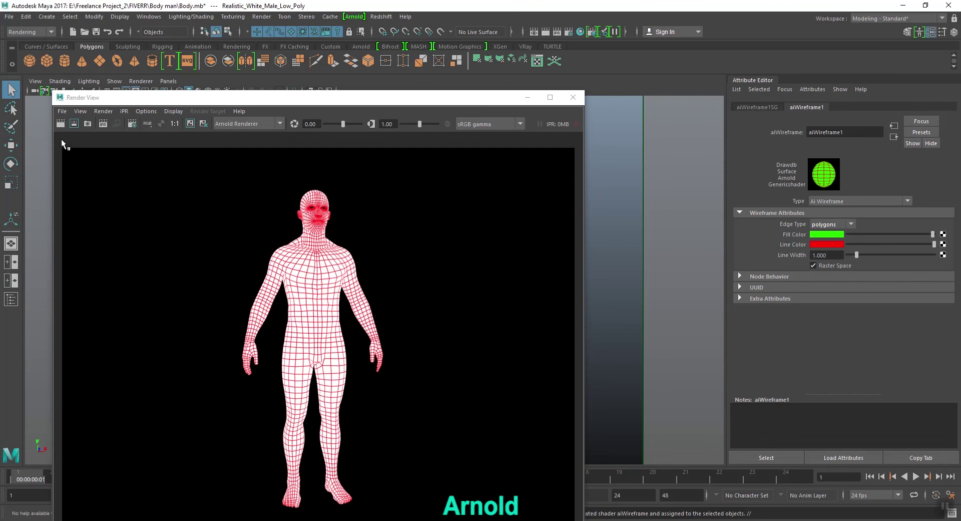
left_click(60, 124)
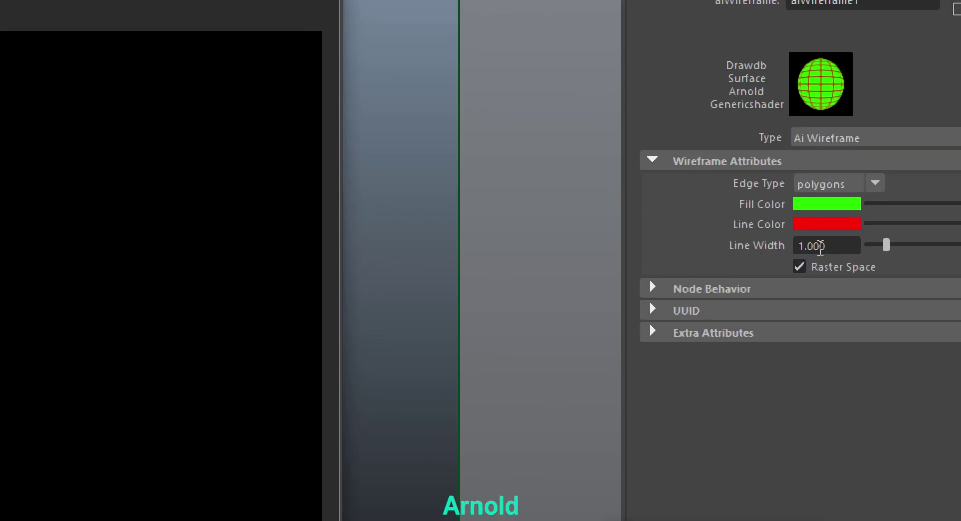
Render with aiWireframe1 line width 5 for thick red lines
left_click_drag(831, 247, 714, 260)
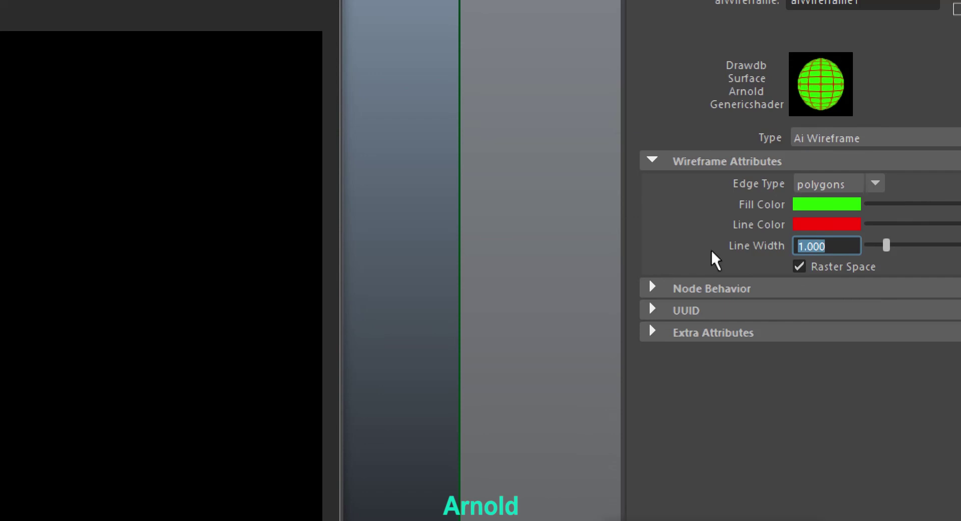
type("5")
key("Return")
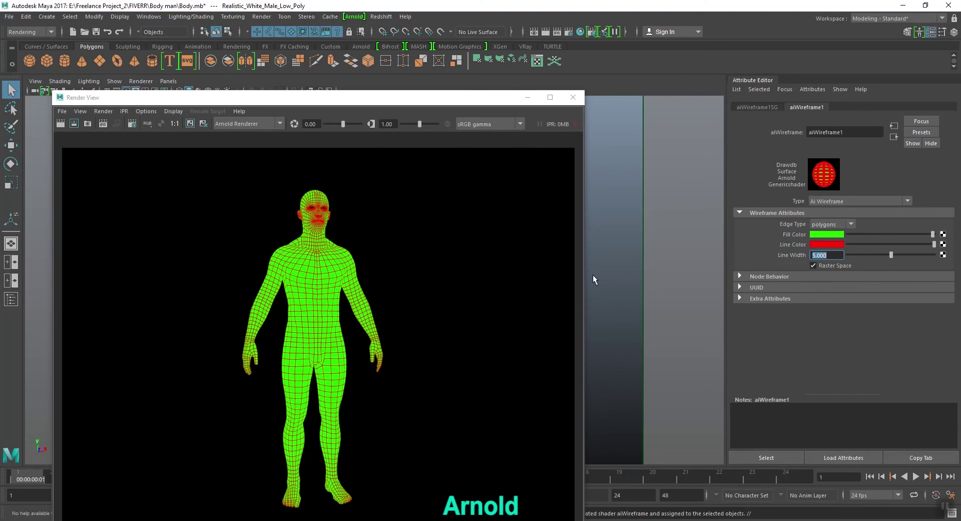
left_click(60, 123)
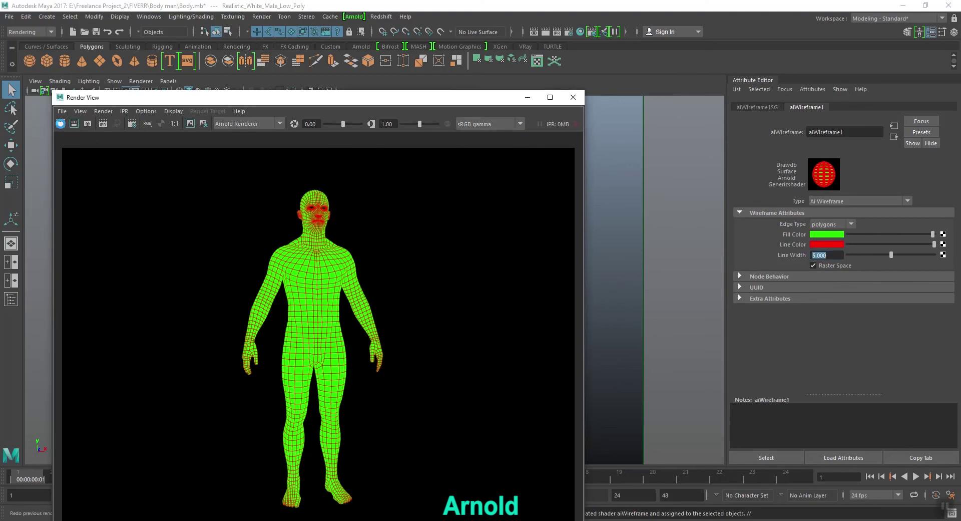
Reset the line width to 1 and move the Render View toward the centre
left_click(829, 255)
type("1")
key("Return")
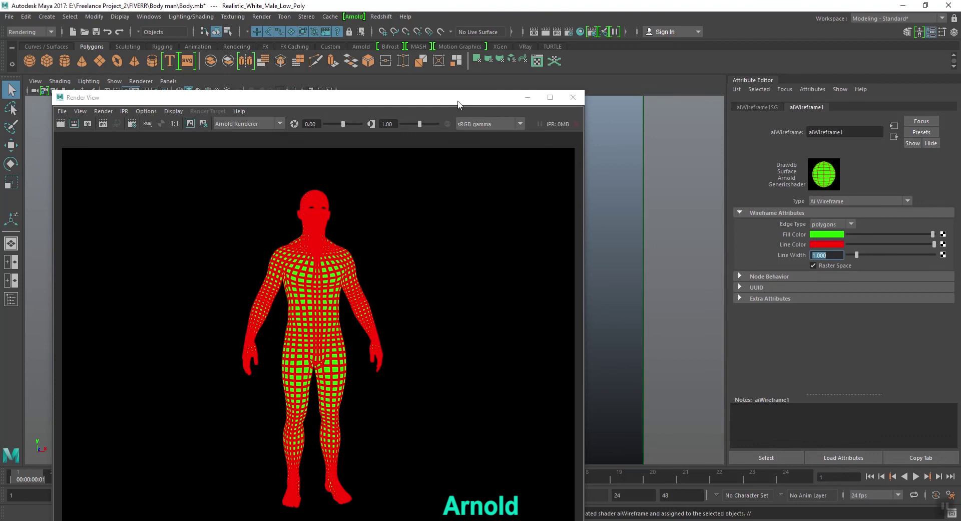
left_click_drag(466, 102, 665, 85)
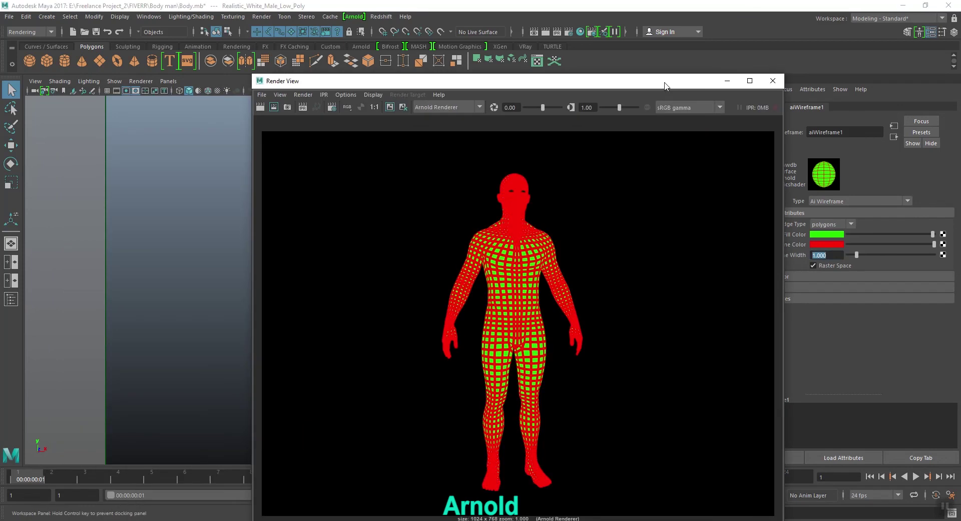